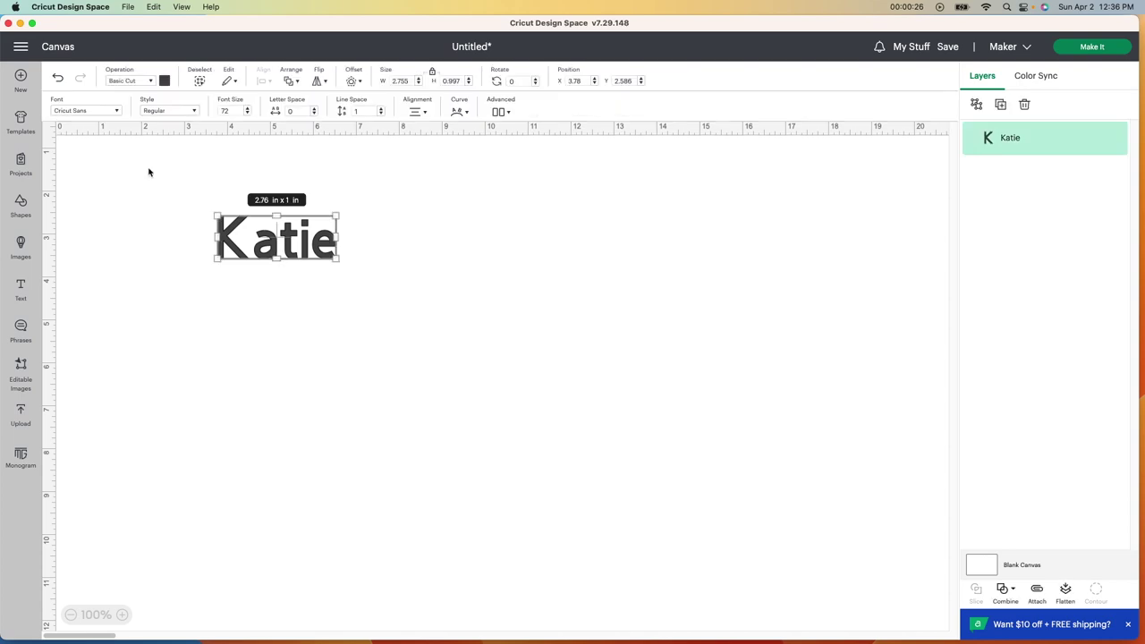
# Set Katie in the Double Whipped font and enlarge it to about 5.48 × 2.48 in.
pyautogui.click(92, 111)
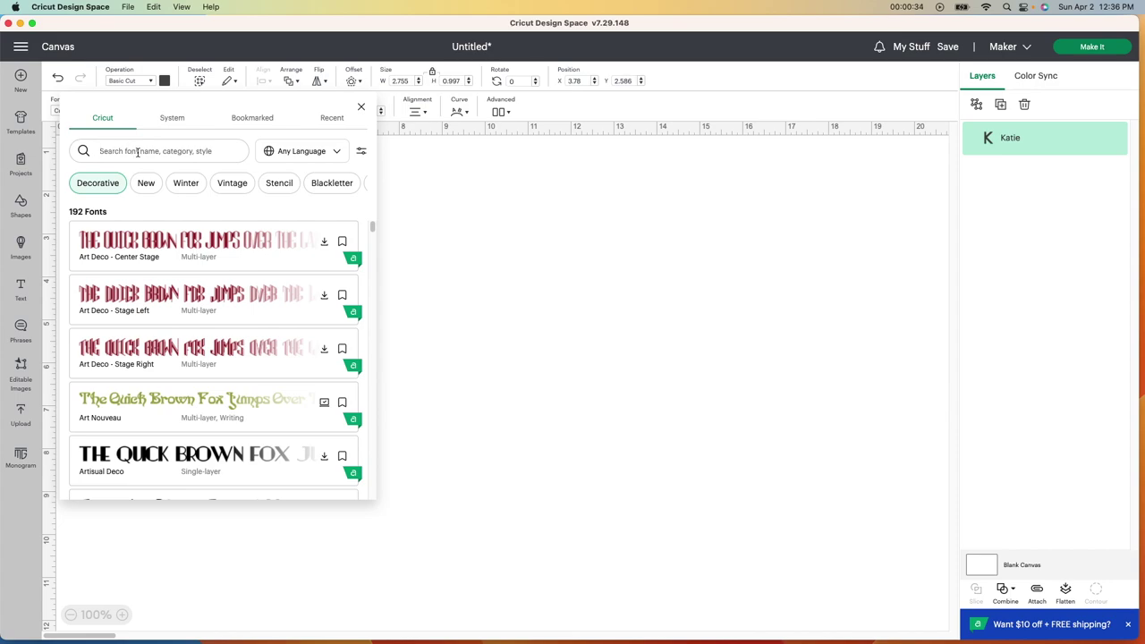
pyautogui.write('dou')
pyautogui.write('ble')
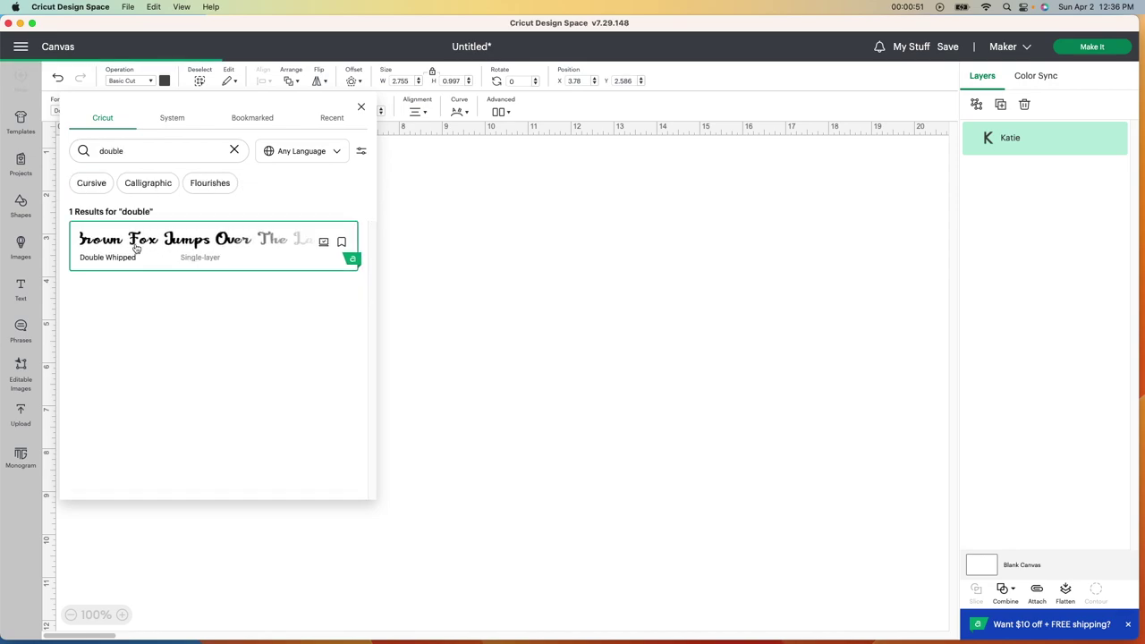
pyautogui.click(447, 278)
pyautogui.moveTo(281, 254); pyautogui.dragTo(617, 224)
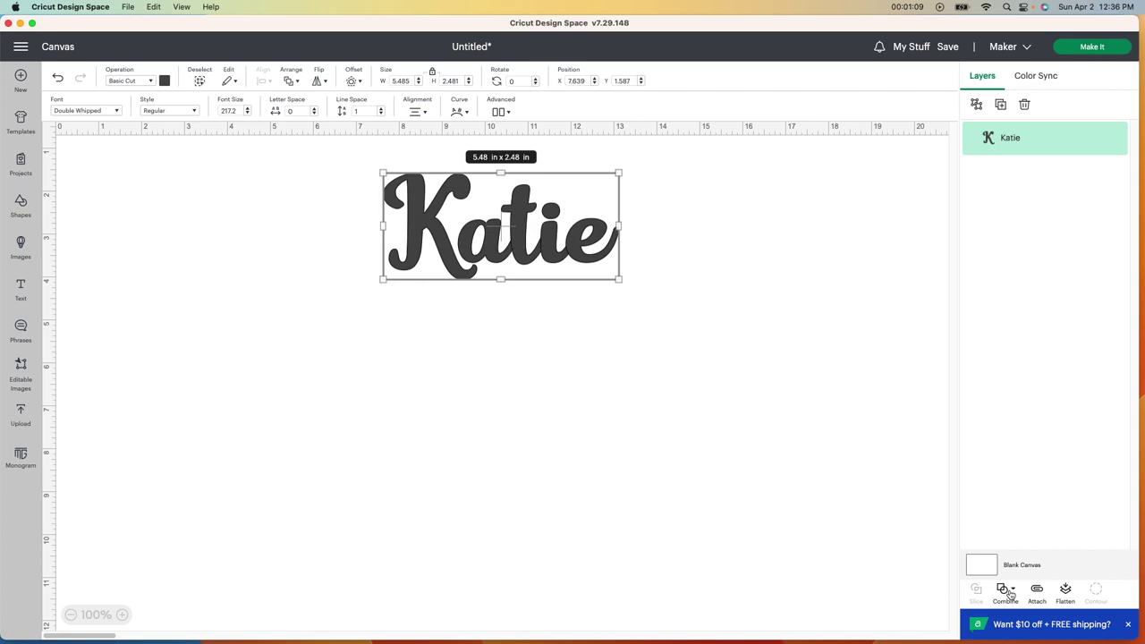
# Unite Katie's letters into one shape and move it to about X 12.611, Y 0.531.
pyautogui.click(1011, 595)
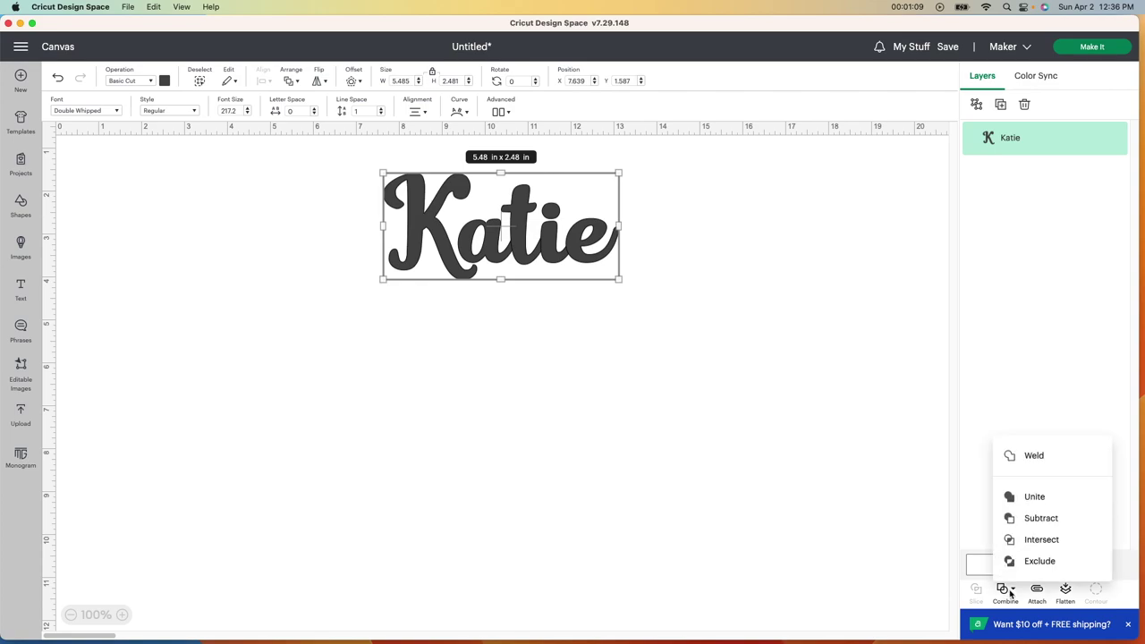
pyautogui.click(1037, 506)
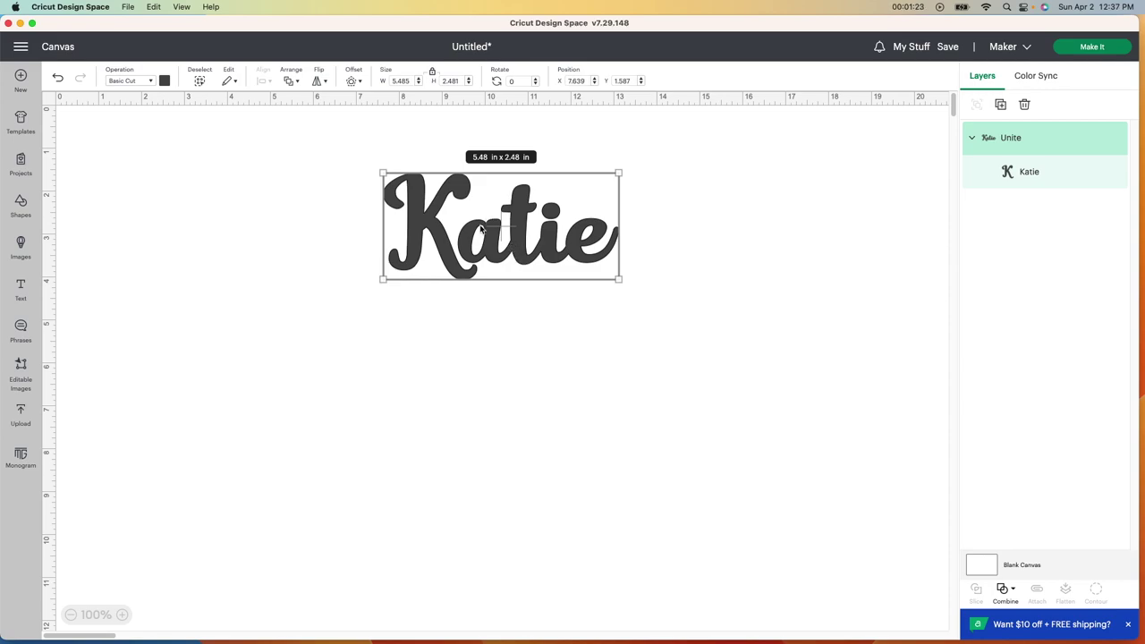
pyautogui.moveTo(481, 229); pyautogui.dragTo(694, 182)
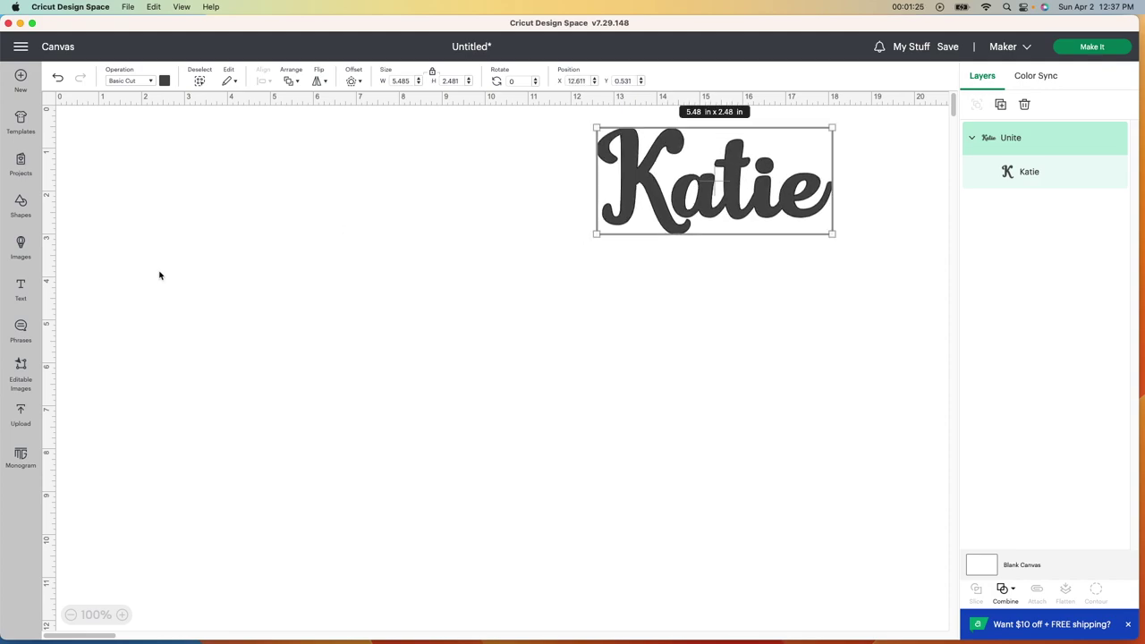
# Add the text 'Lilly' in Double Whipped, sized about 4.008 × 2.345 in, left of Katie.
pyautogui.click(23, 308)
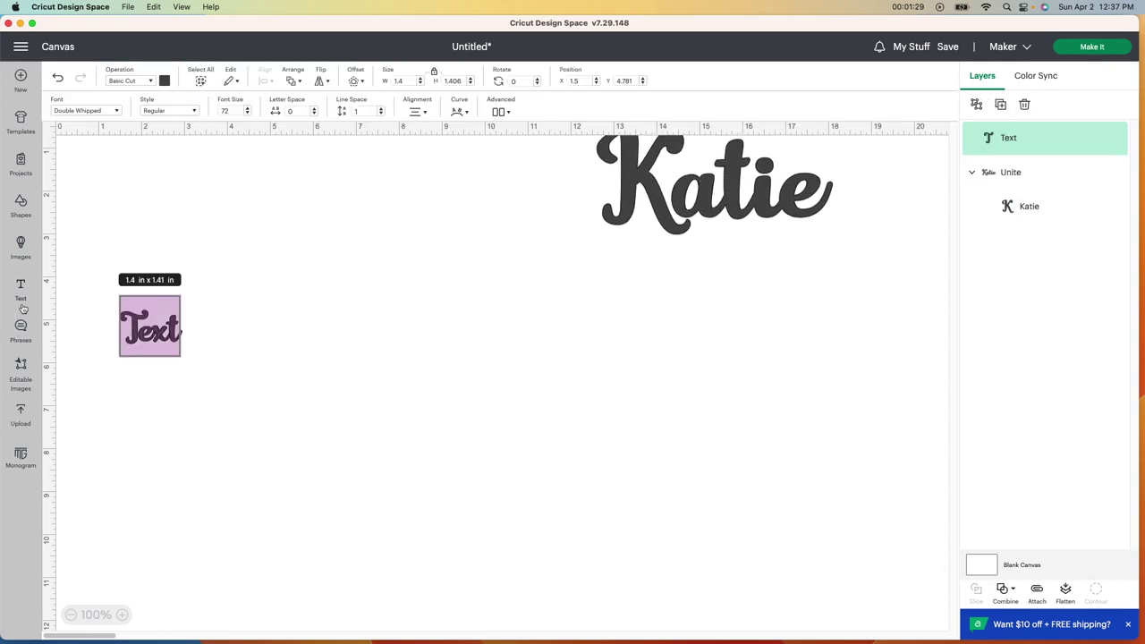
pyautogui.write('Lilly')
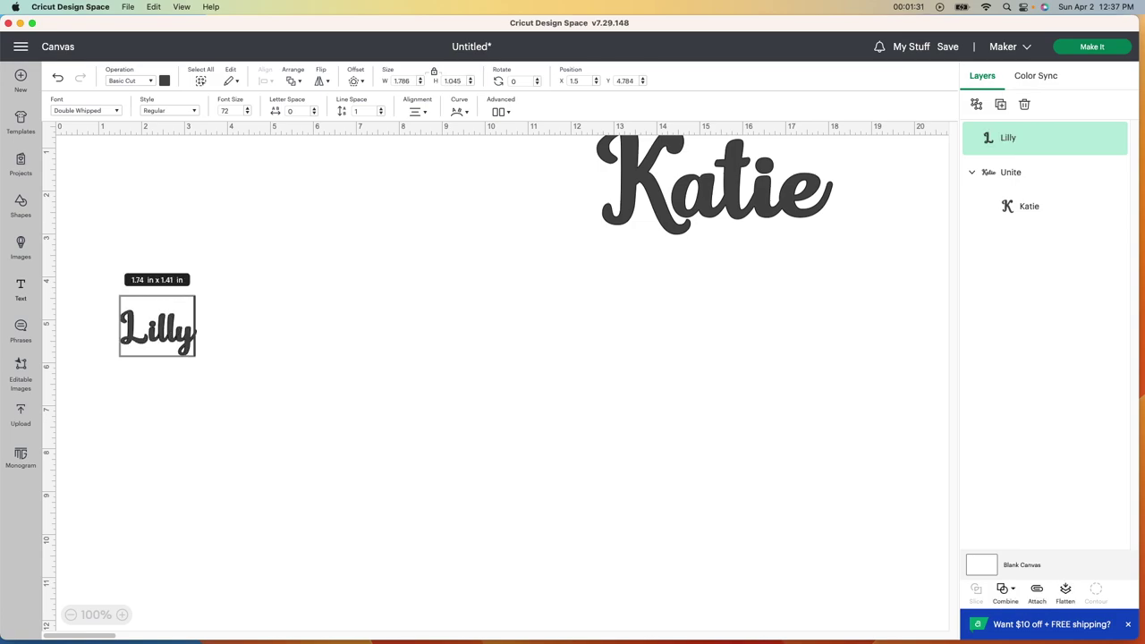
pyautogui.click(305, 441)
pyautogui.moveTo(187, 343); pyautogui.dragTo(482, 380)
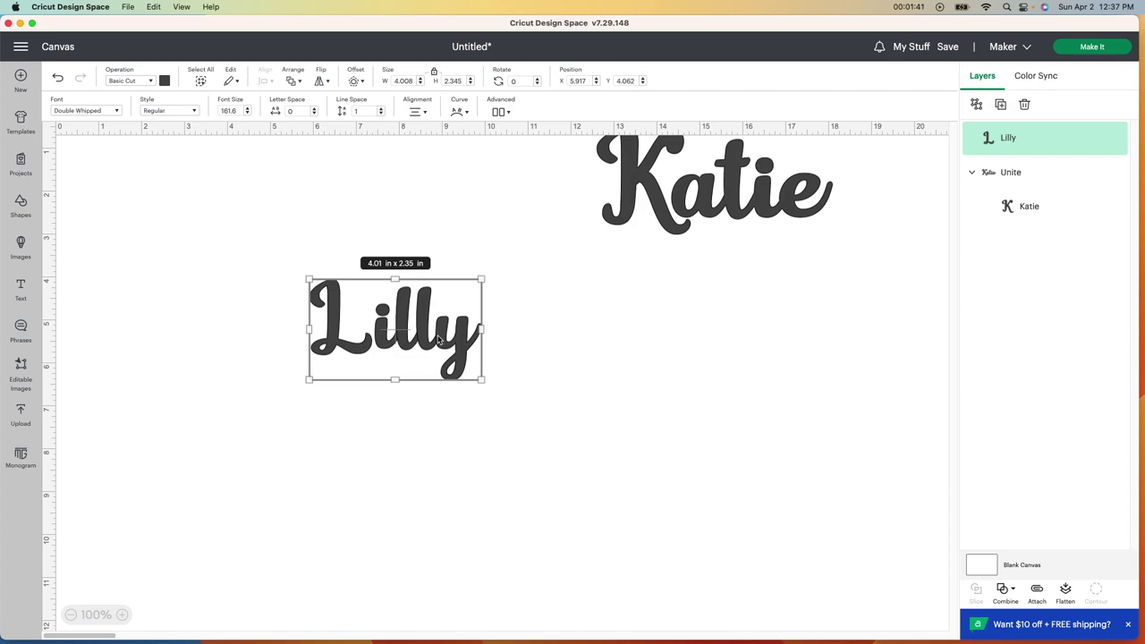
# Unite Lilly, then undo it so Lilly stays editable text, and reselect it for a font change.
pyautogui.click(1003, 588)
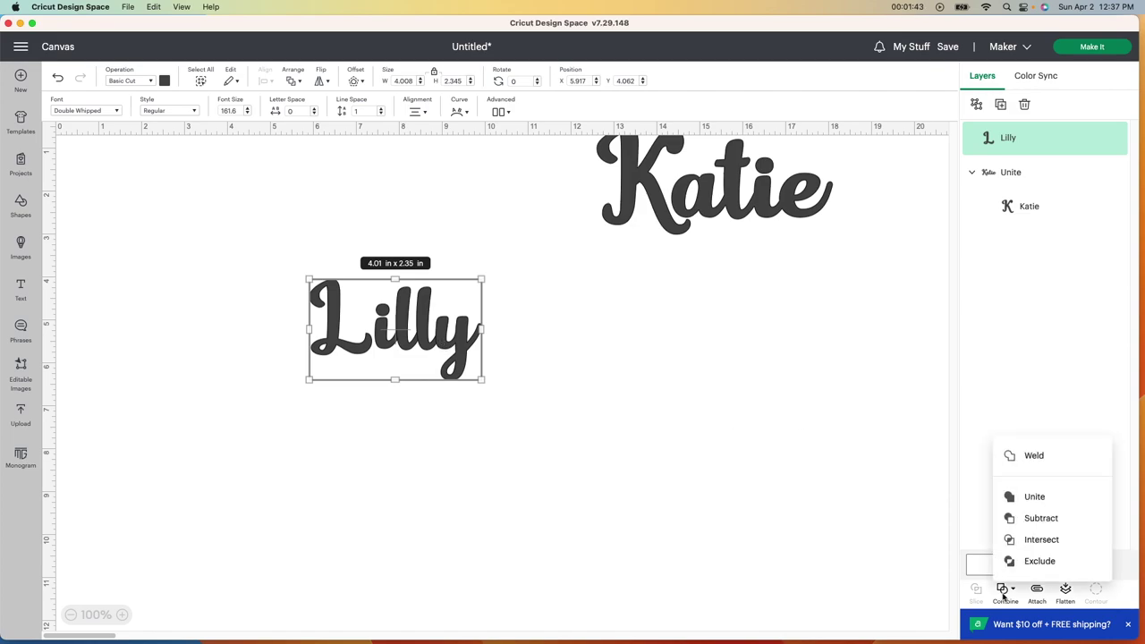
pyautogui.click(1026, 496)
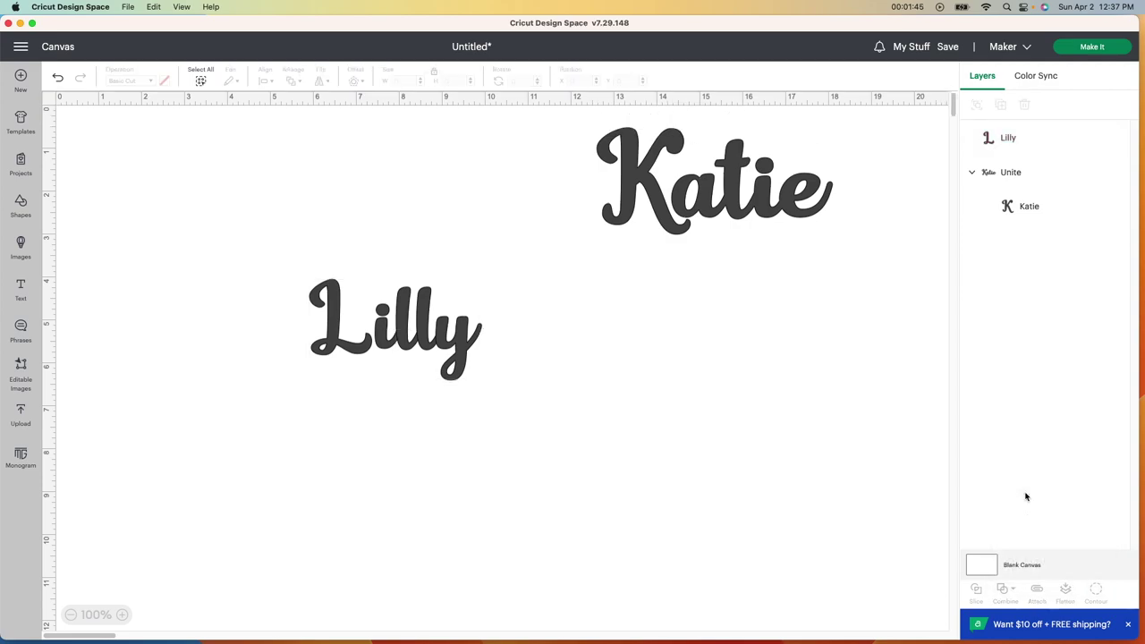
pyautogui.click(438, 345)
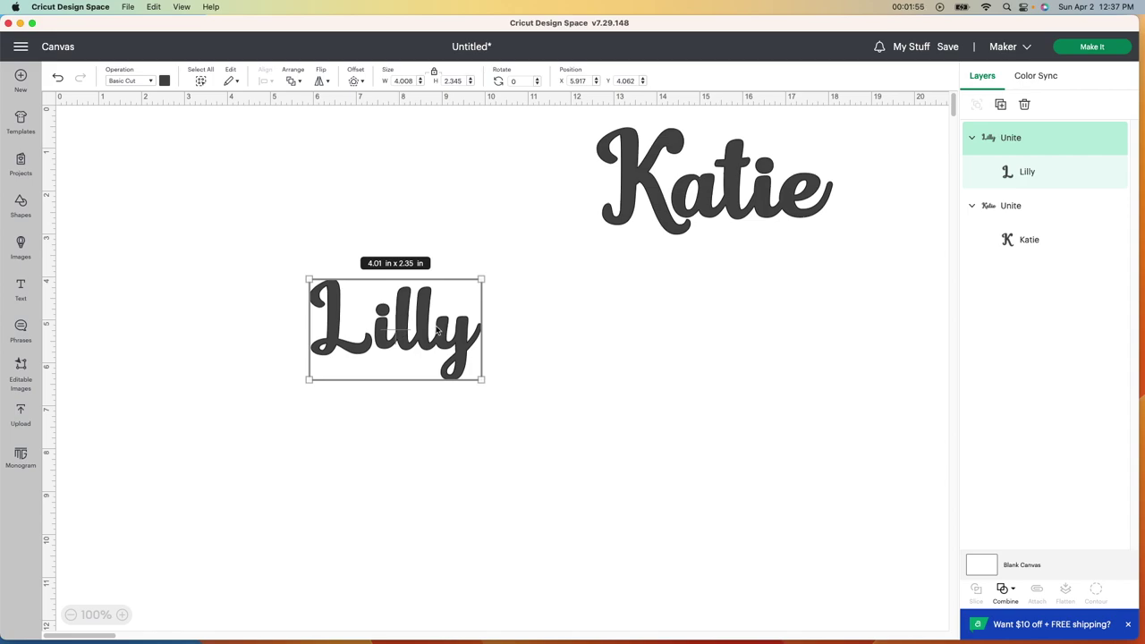
pyautogui.click(57, 80)
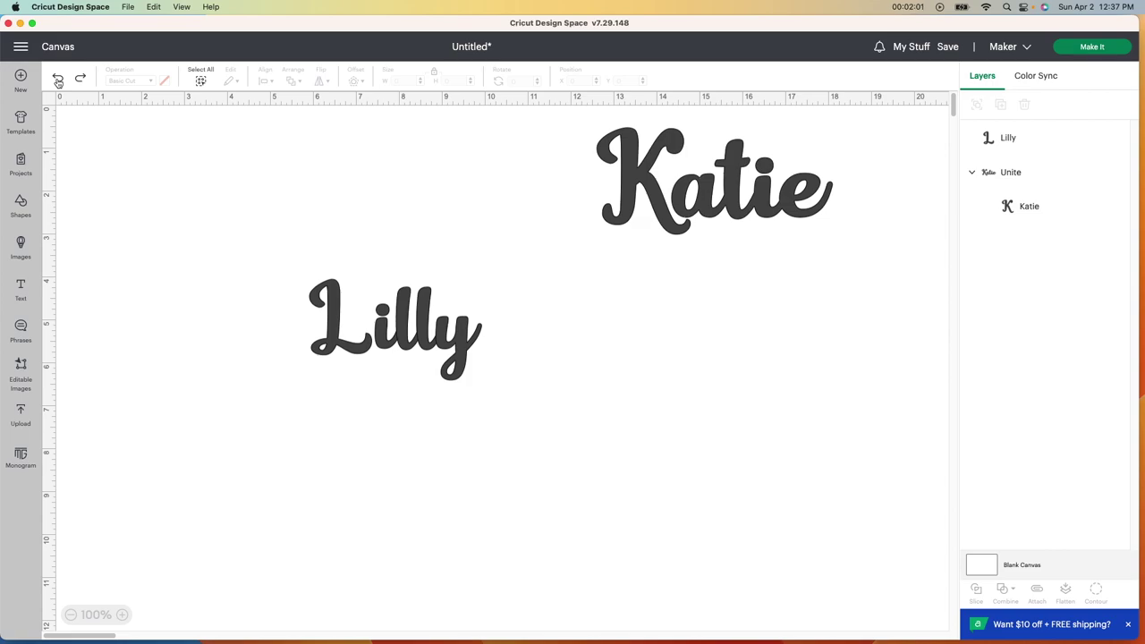
pyautogui.click(418, 331)
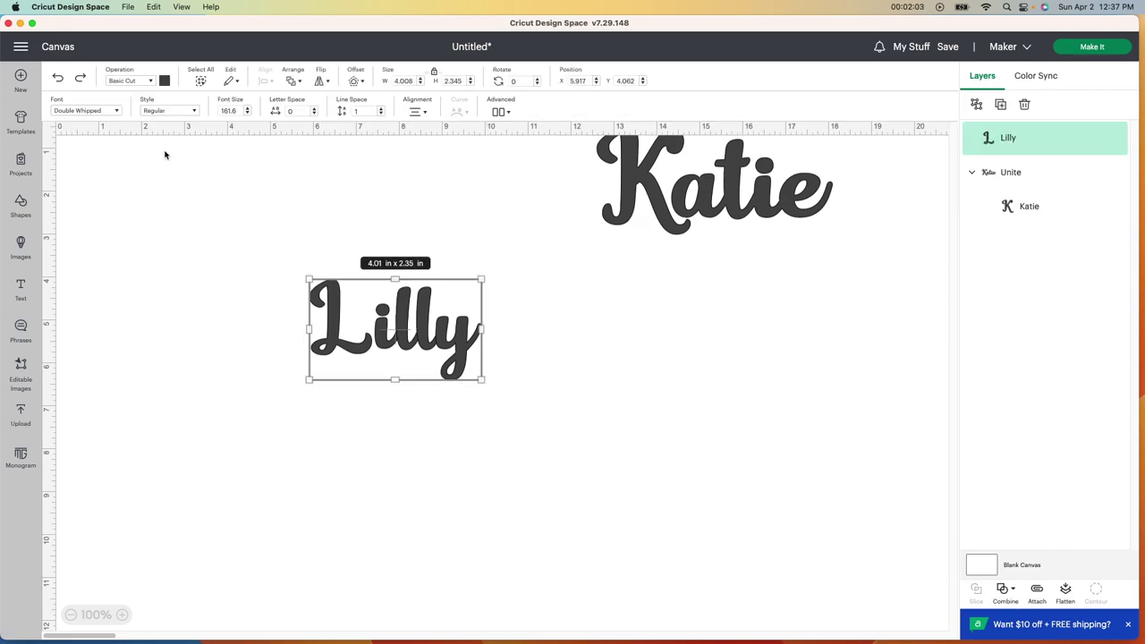
pyautogui.click(112, 111)
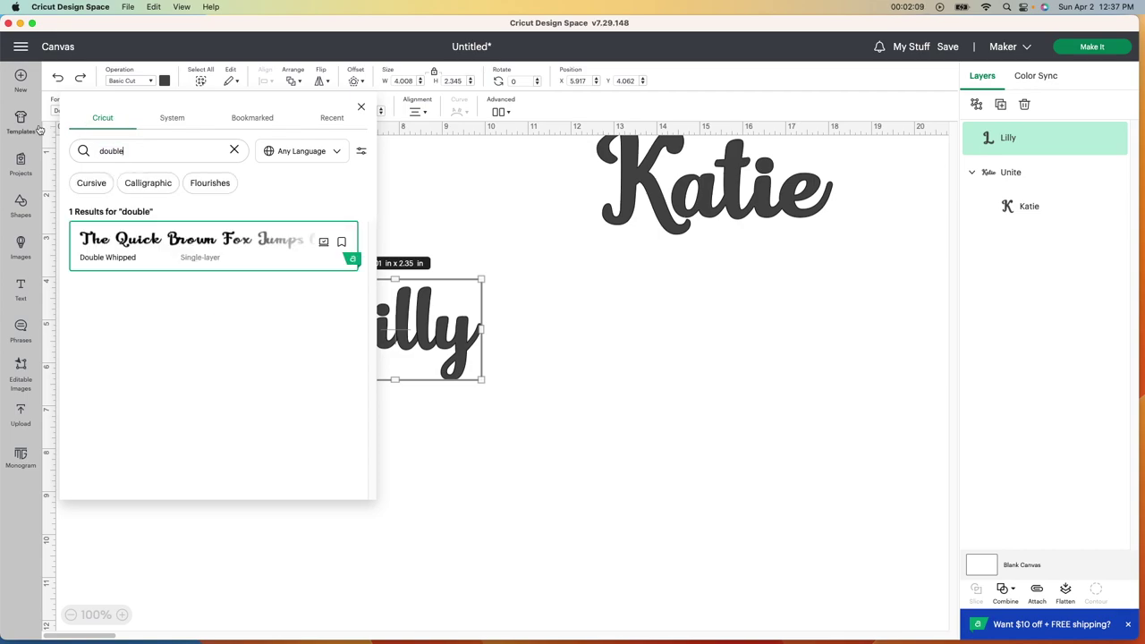
# Browse the font list, then search 'bfc merry' to find BFC Merry Holiday.
pyautogui.press('BackSpace')
pyautogui.press('BackSpace')
pyautogui.press('BackSpace')
pyautogui.press('BackSpace')
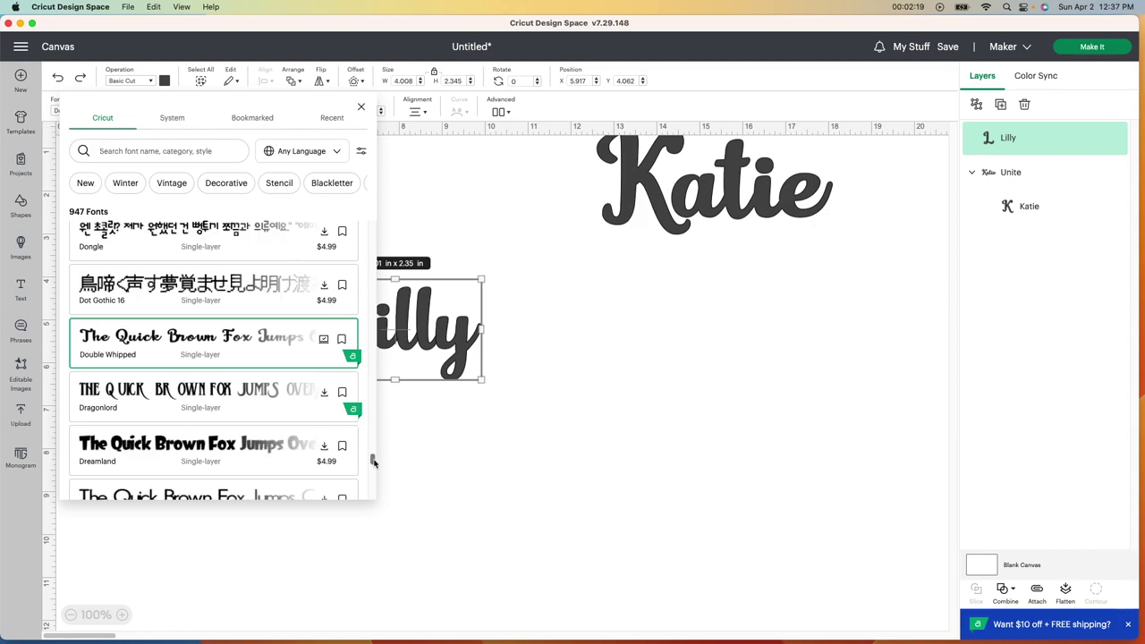
pyautogui.moveTo(374, 461); pyautogui.dragTo(374, 445)
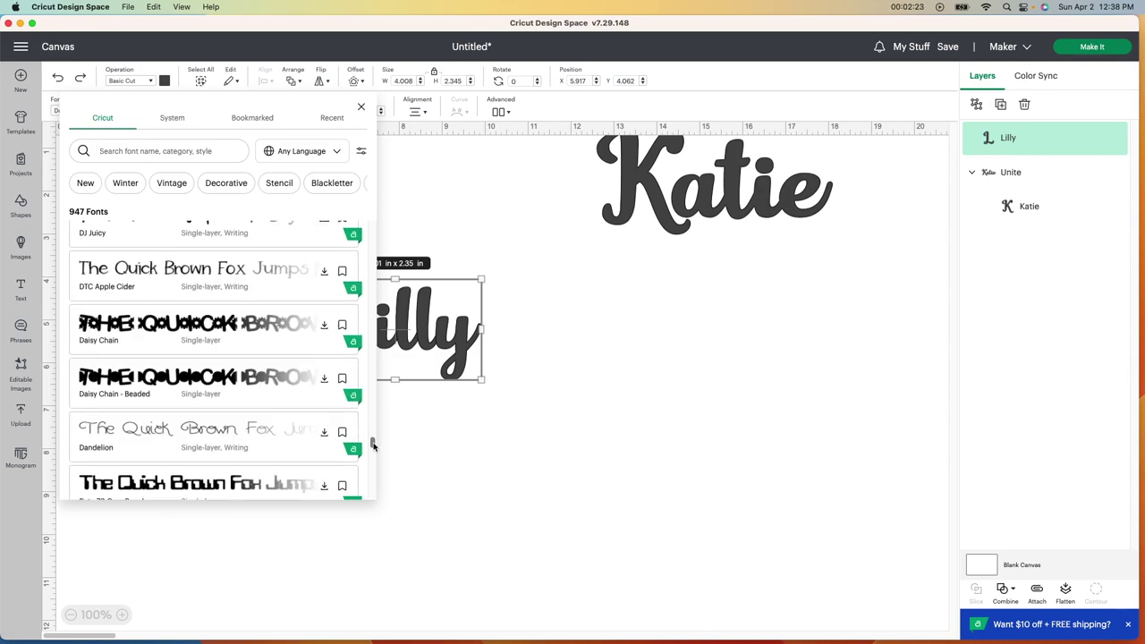
pyautogui.moveTo(374, 447); pyautogui.dragTo(373, 429)
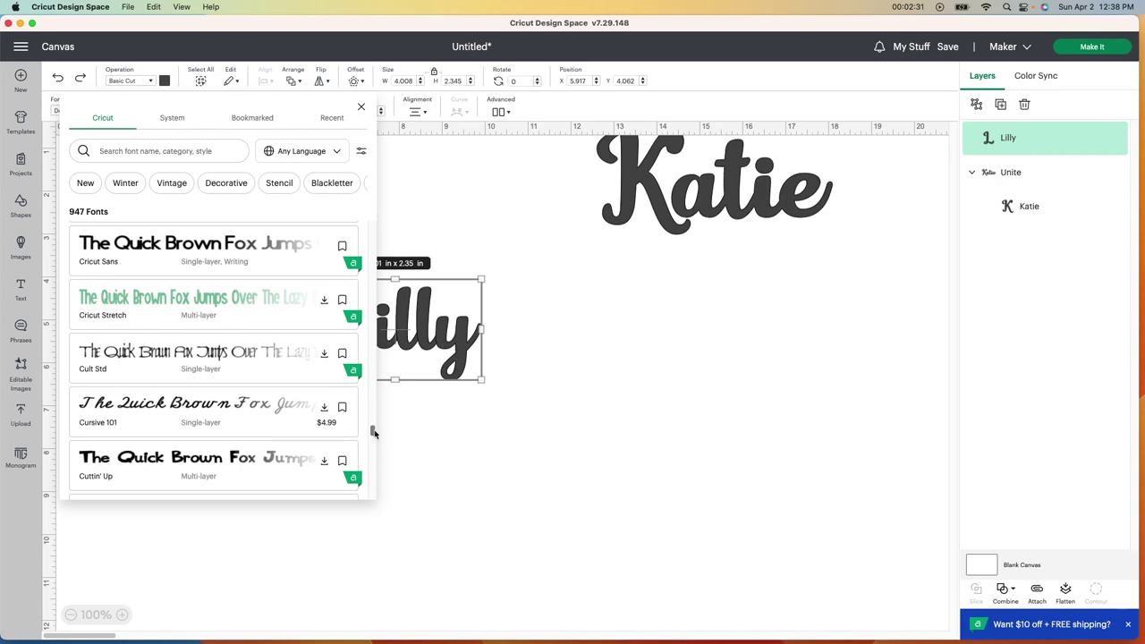
pyautogui.moveTo(373, 435); pyautogui.dragTo(373, 428)
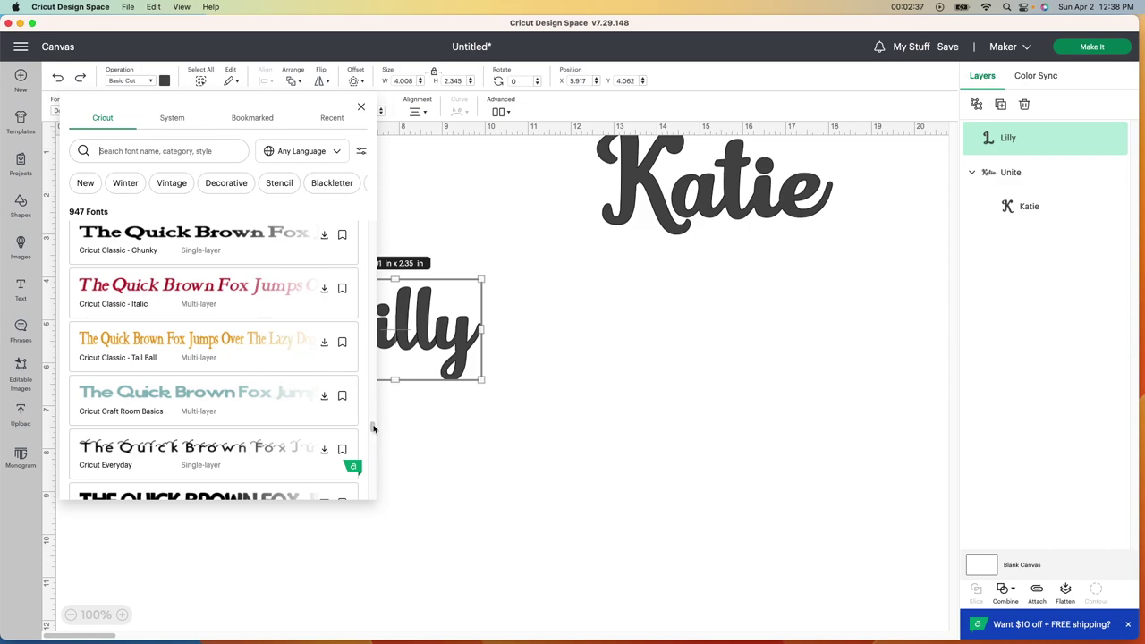
pyautogui.moveTo(373, 429); pyautogui.dragTo(373, 425)
pyautogui.scroll(3, 373, 426)
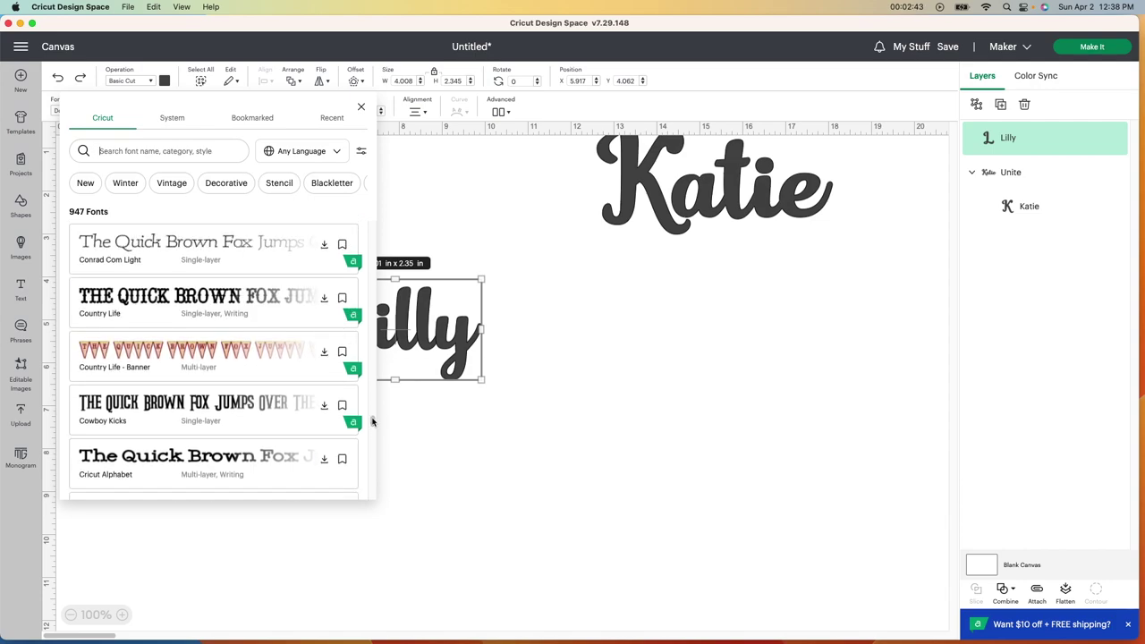
pyautogui.scroll(3, 373, 421)
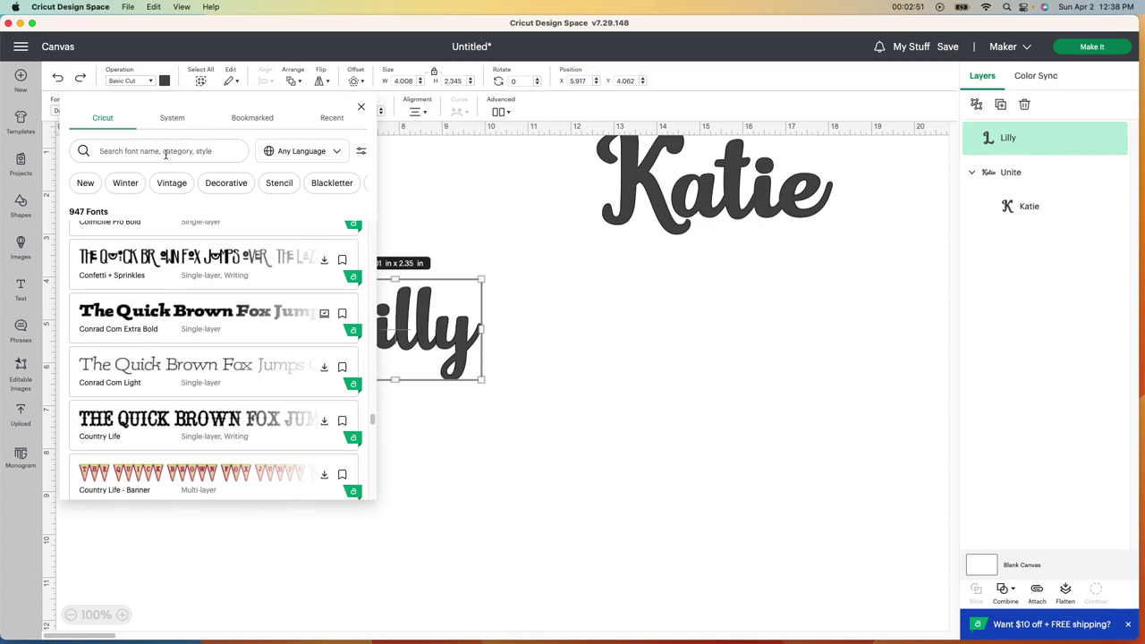
pyautogui.write('blo')
pyautogui.write(' merry')
pyautogui.press('BackSpace')
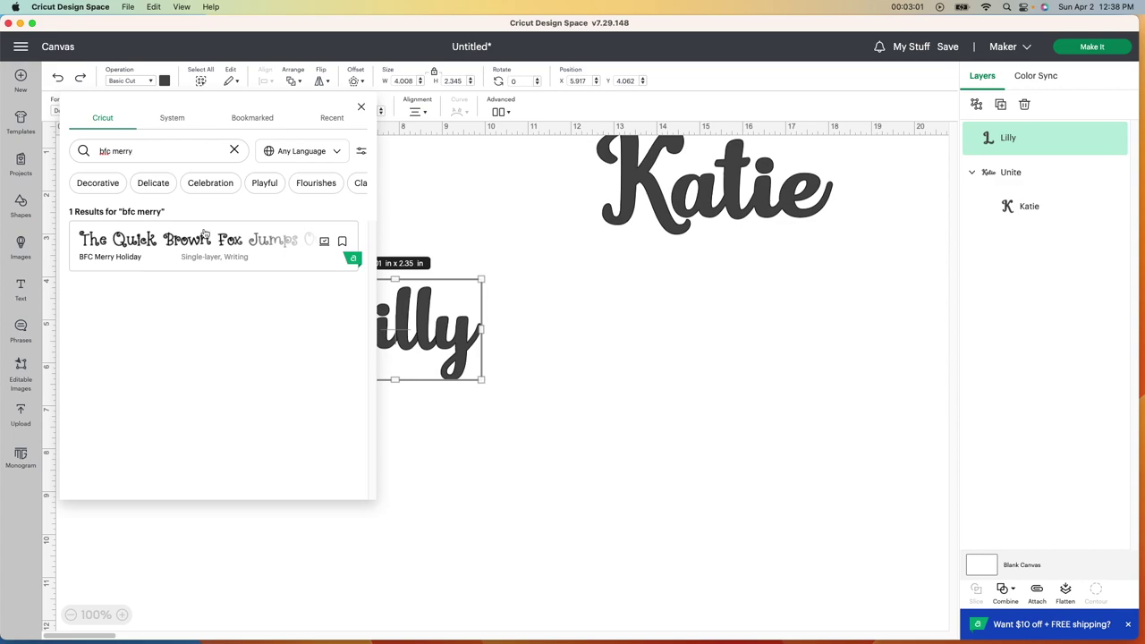
# Apply BFC Merry Holiday to Lilly, place it below Katie, and shift Katie to X 10.556, Y 1.128.
pyautogui.click(230, 245)
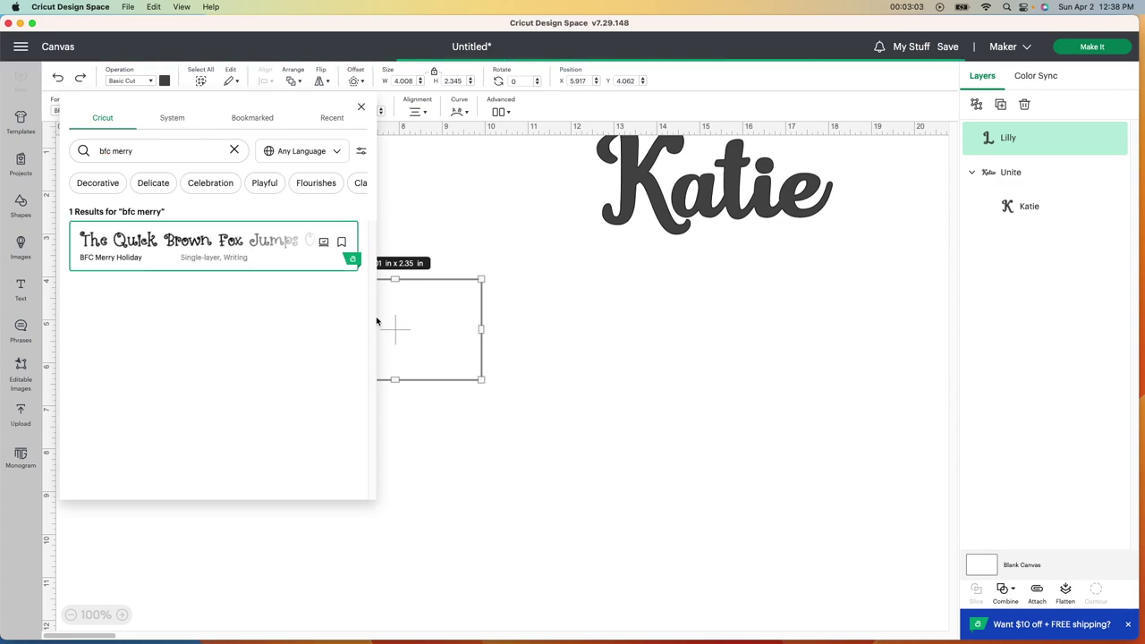
pyautogui.moveTo(447, 331); pyautogui.dragTo(638, 344)
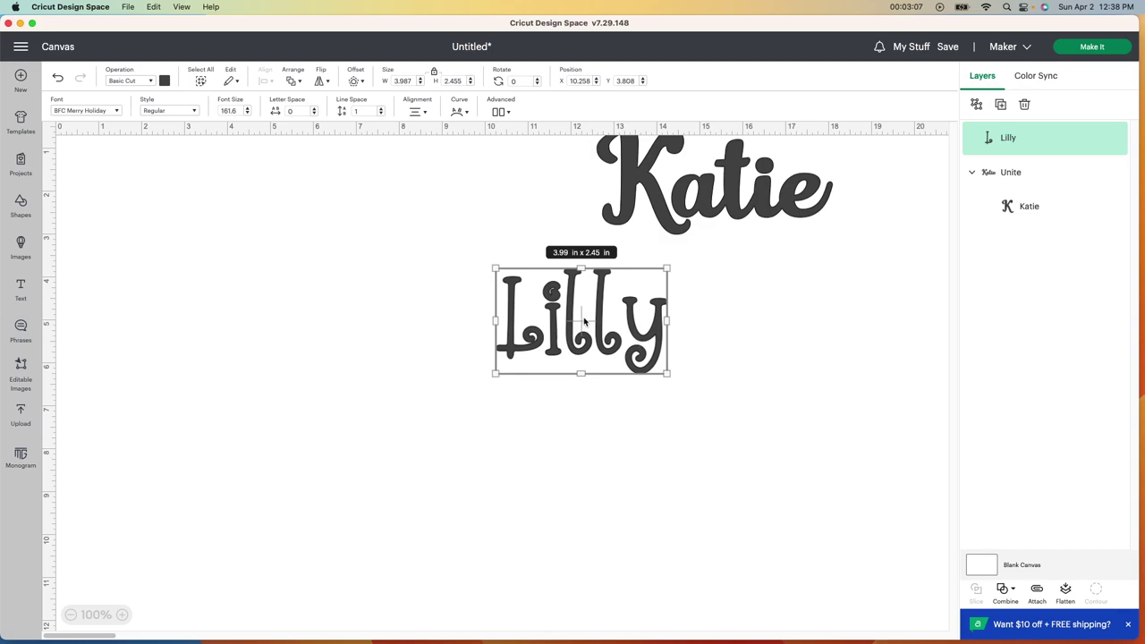
pyautogui.moveTo(569, 319); pyautogui.dragTo(560, 349)
pyautogui.moveTo(692, 209); pyautogui.dragTo(597, 232)
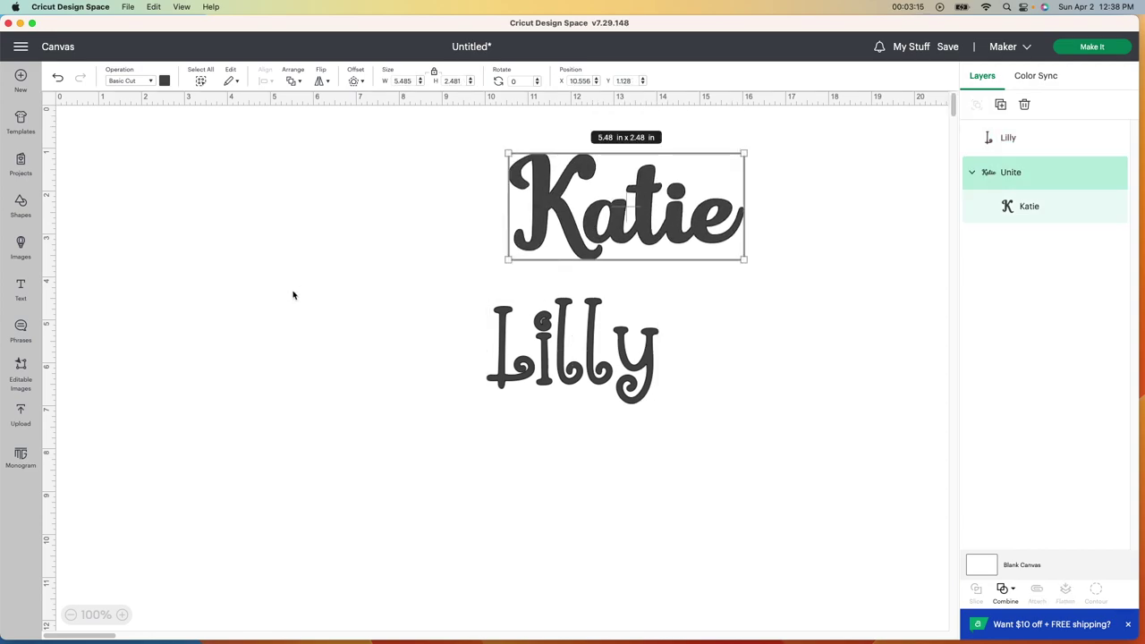
# Add 'Alyssa' in DTC Honey Syrup and place it below Lilly.
pyautogui.click(20, 292)
pyautogui.write('Alyssa')
pyautogui.click(85, 110)
pyautogui.moveTo(223, 353)
pyautogui.mouseDown()
pyautogui.moveTo(328, 295)
pyautogui.moveTo(593, 453)
pyautogui.mouseUp()
# Add 'Emma' in DJ Flirt and place it to the left of Lilly.
pyautogui.click(20, 292)
pyautogui.write('Emma')
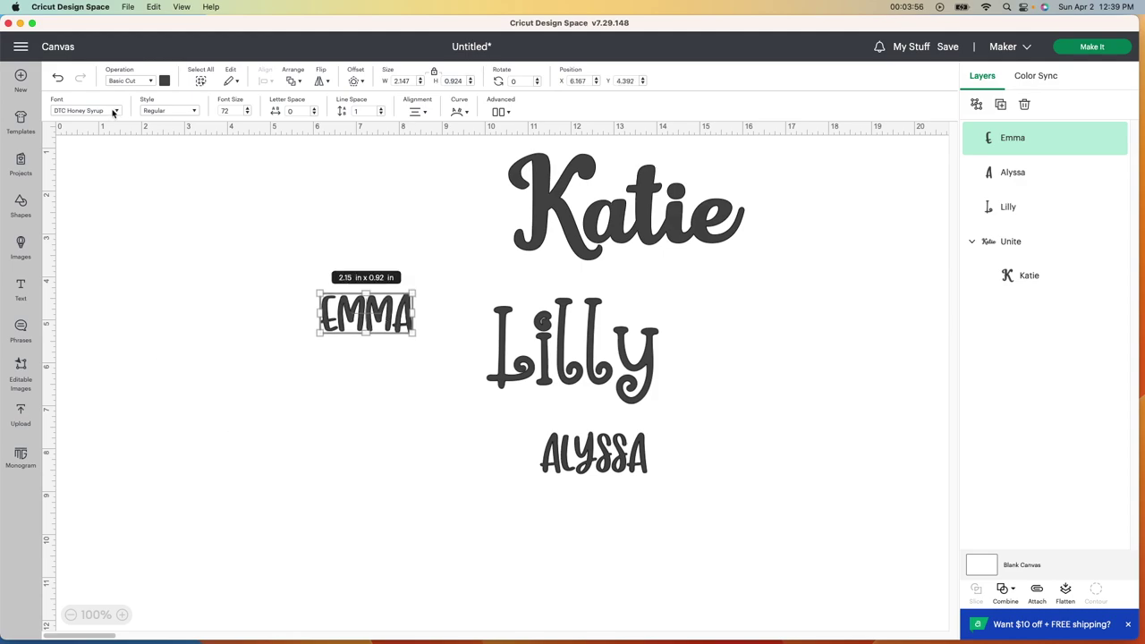
pyautogui.click(85, 110)
pyautogui.write('gluten')
pyautogui.click(204, 238)
pyautogui.click(407, 385)
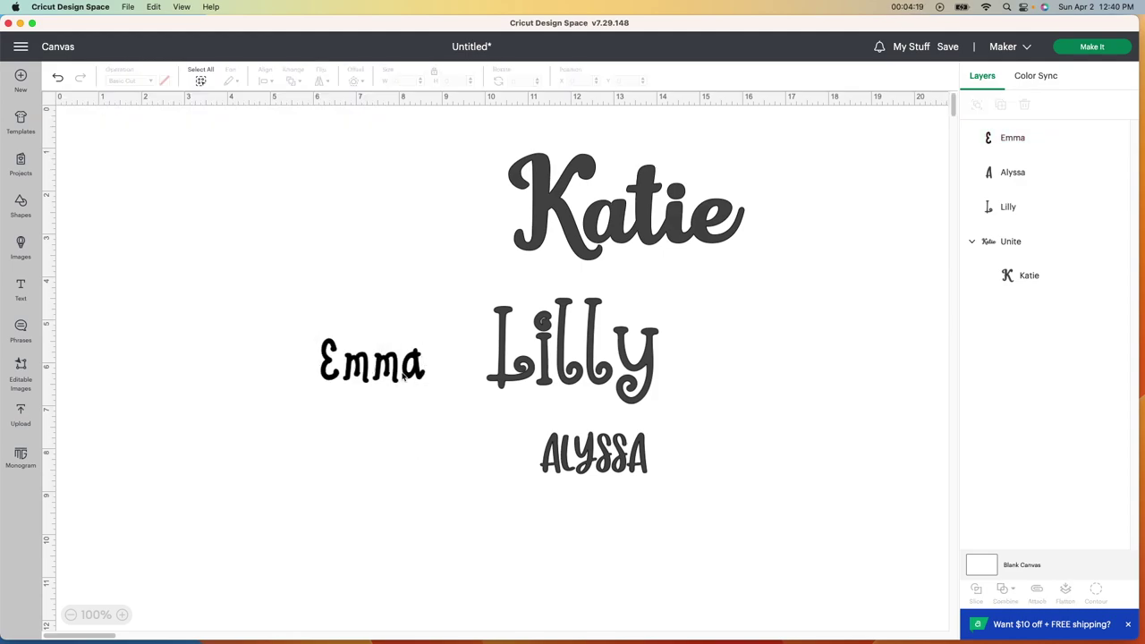
# Select Emma, Alyssa, Lilly and Katie in turn to check each name.
pyautogui.click(402, 374)
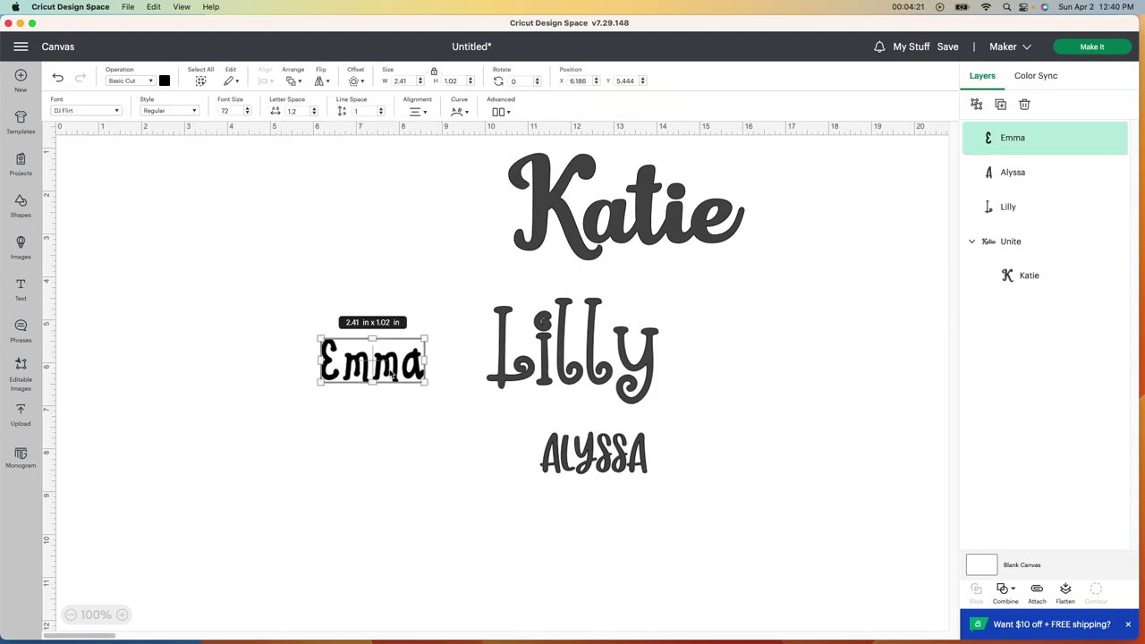
pyautogui.click(586, 465)
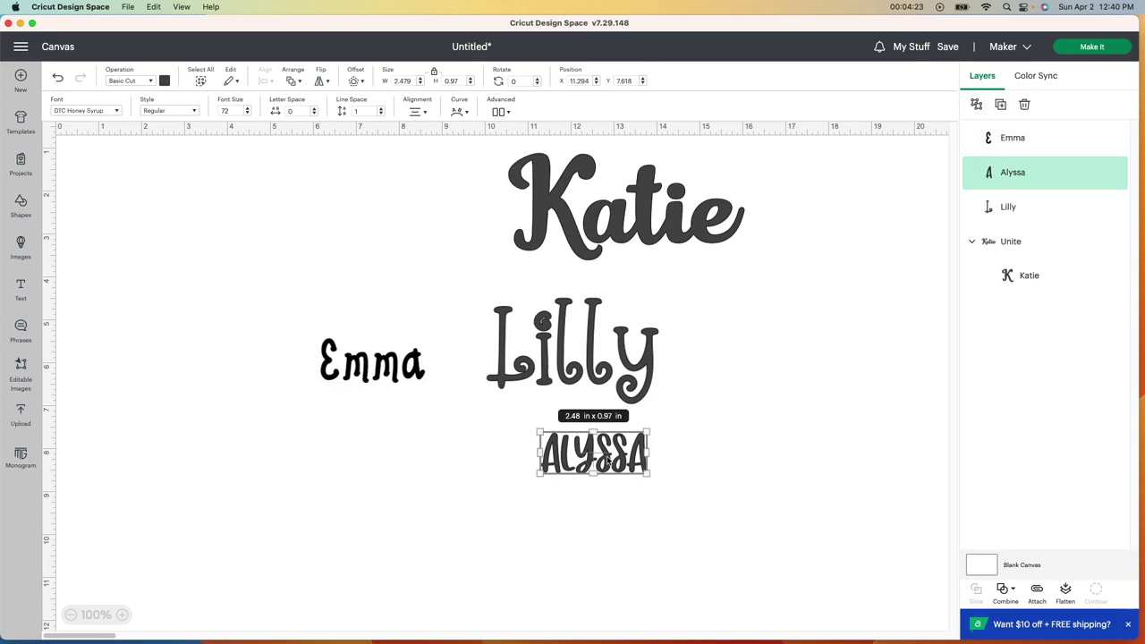
pyautogui.click(604, 367)
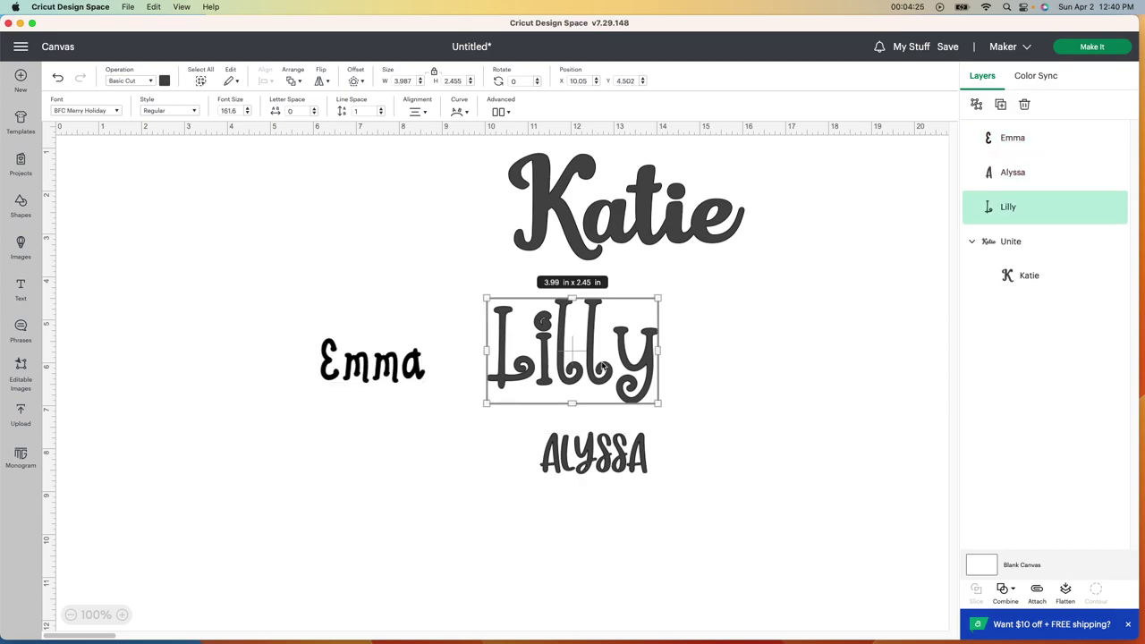
pyautogui.click(603, 232)
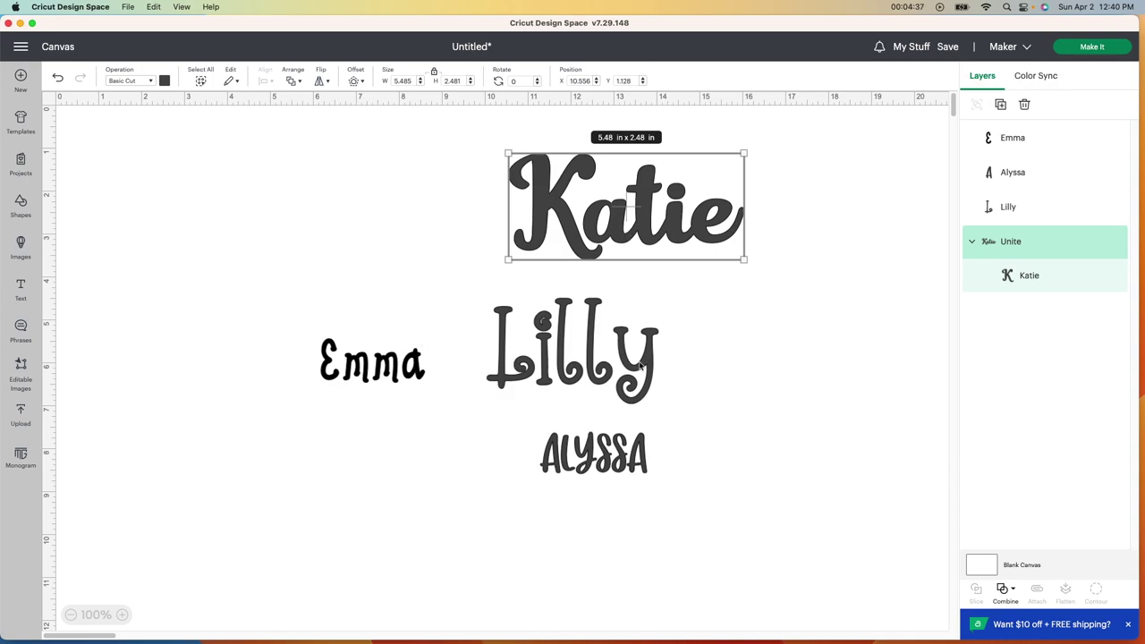
# Color Emma pink and Lilly blue from the color palette.
pyautogui.click(404, 372)
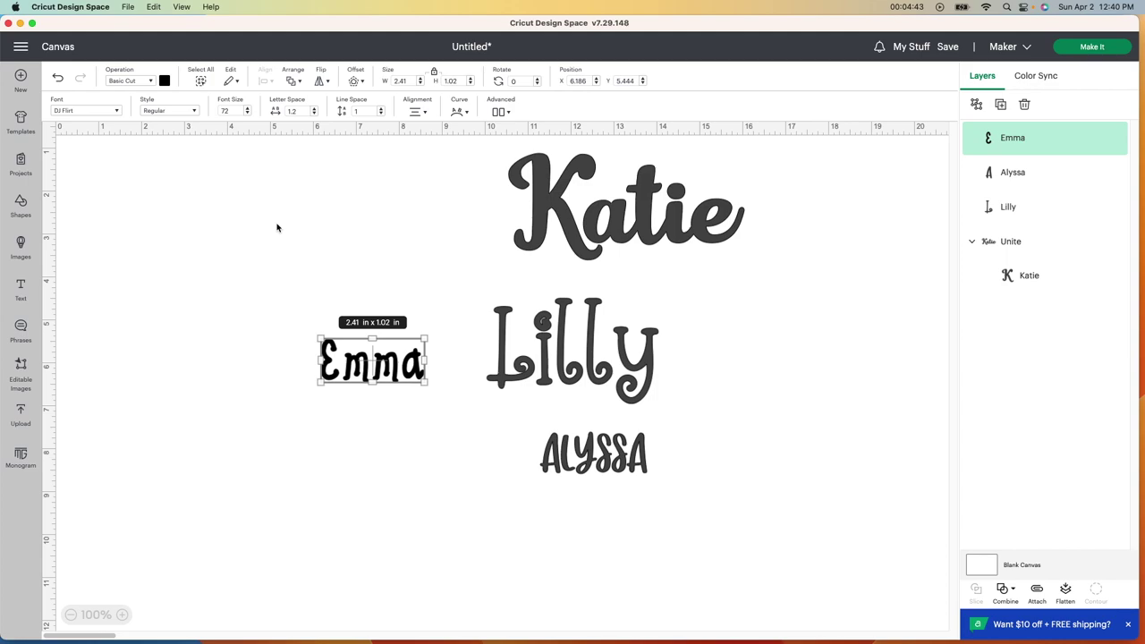
pyautogui.click(165, 81)
pyautogui.click(177, 152)
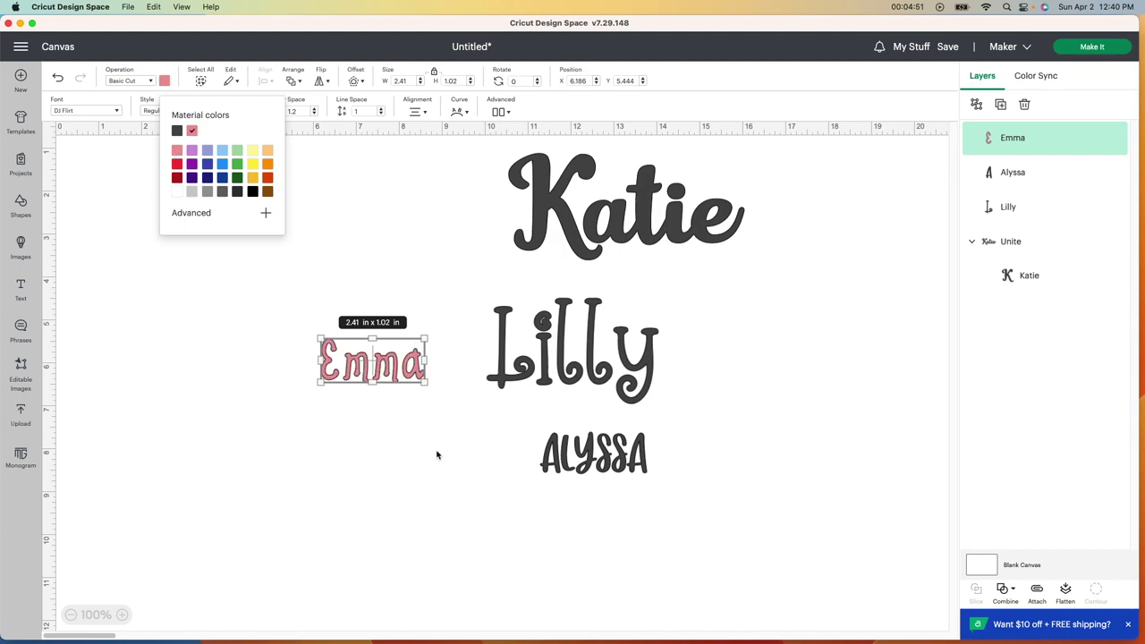
pyautogui.click(582, 369)
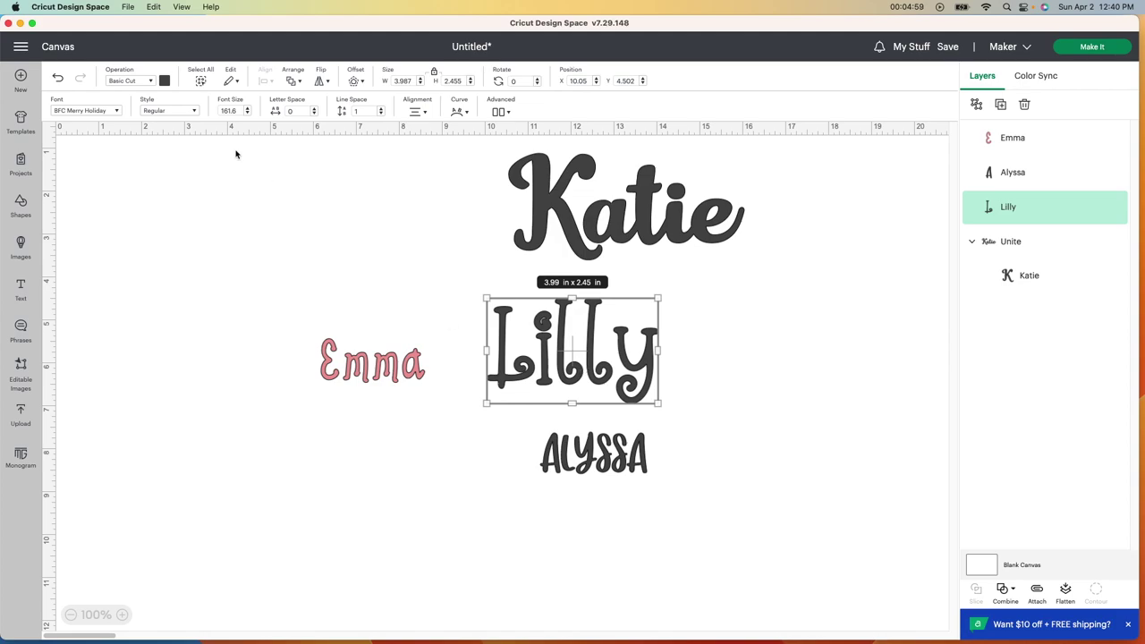
pyautogui.click(165, 81)
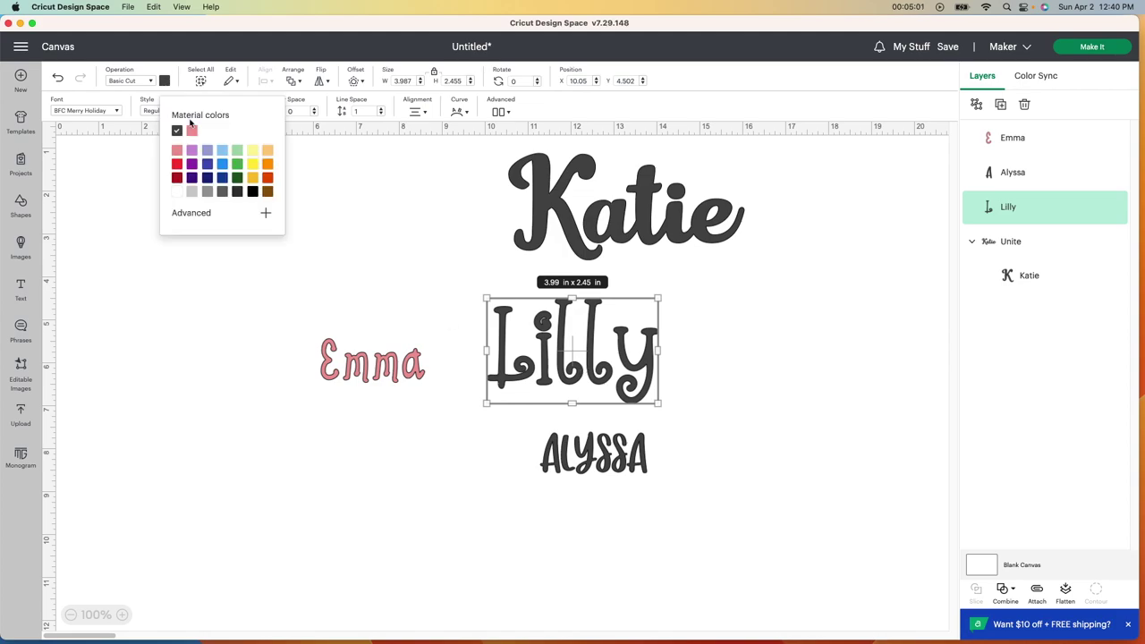
pyautogui.click(206, 164)
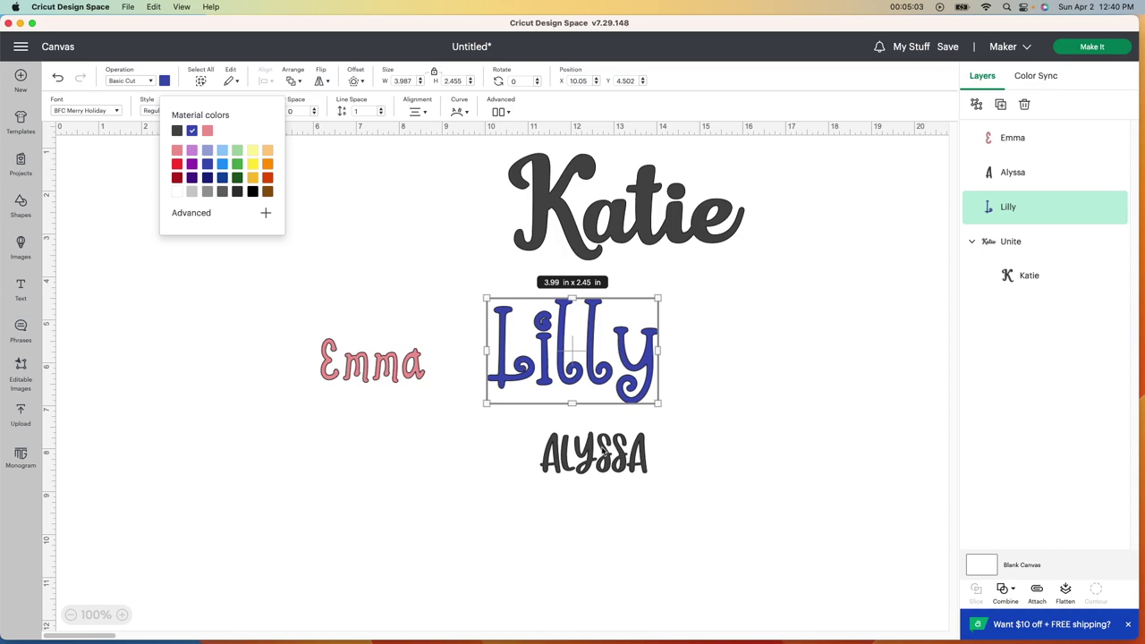
# Color ALYSSA green and Katie purple, then reselect Katie.
pyautogui.click(605, 454)
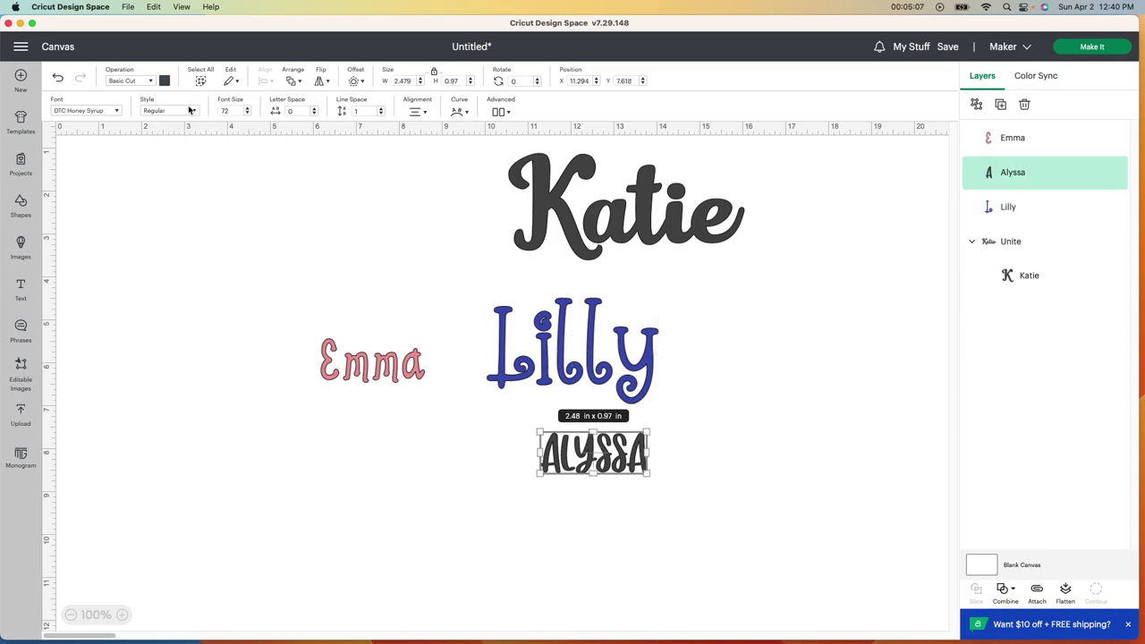
pyautogui.click(164, 81)
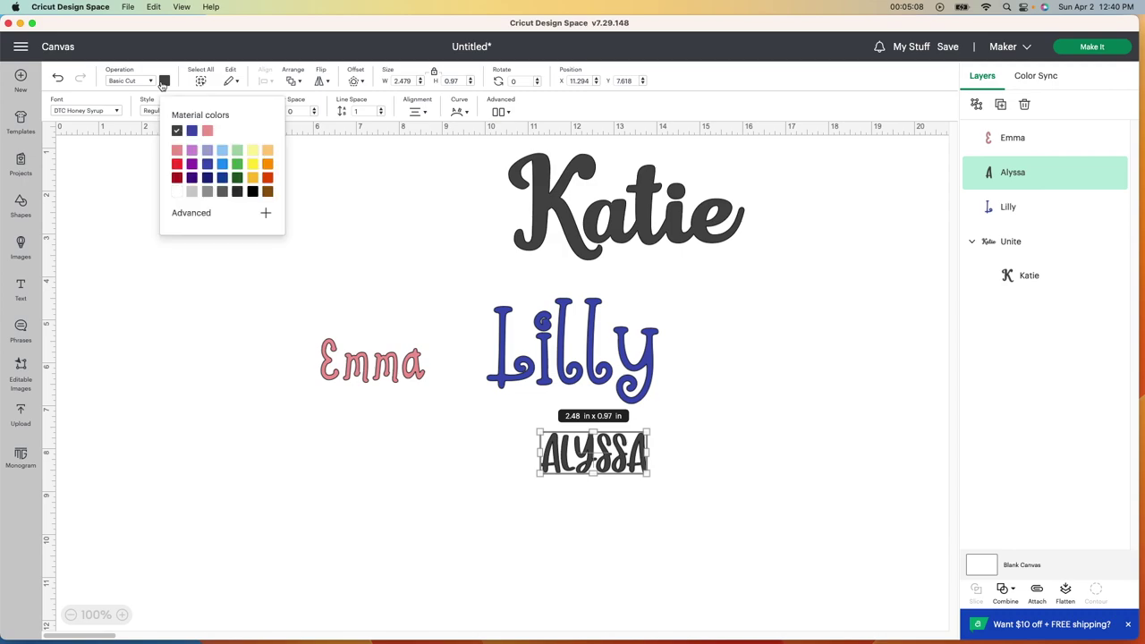
pyautogui.click(238, 166)
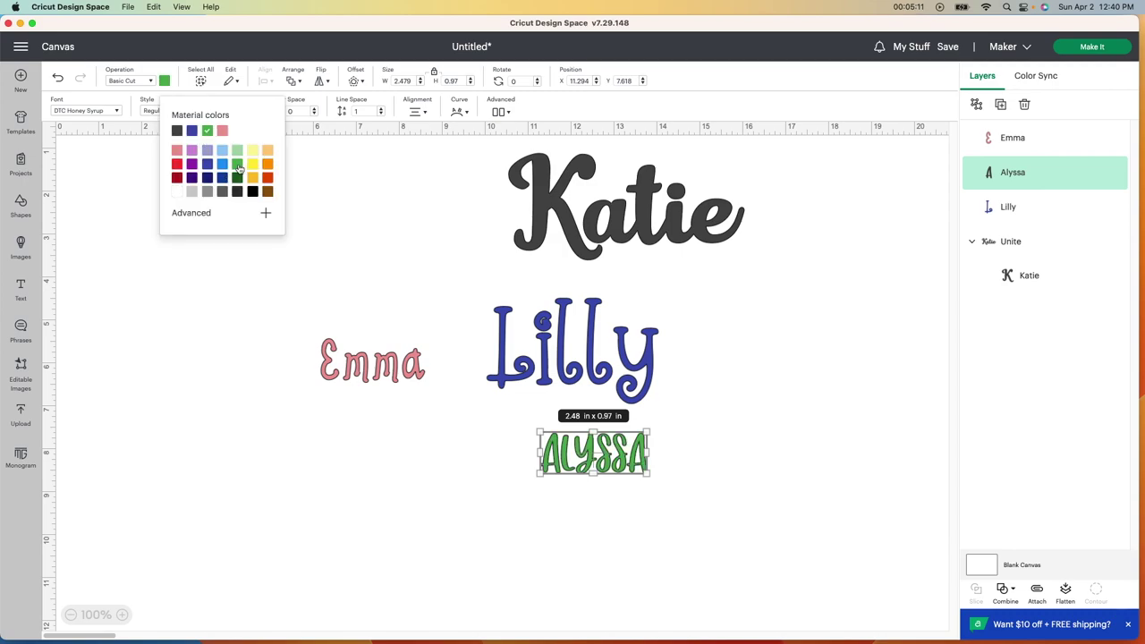
pyautogui.click(644, 229)
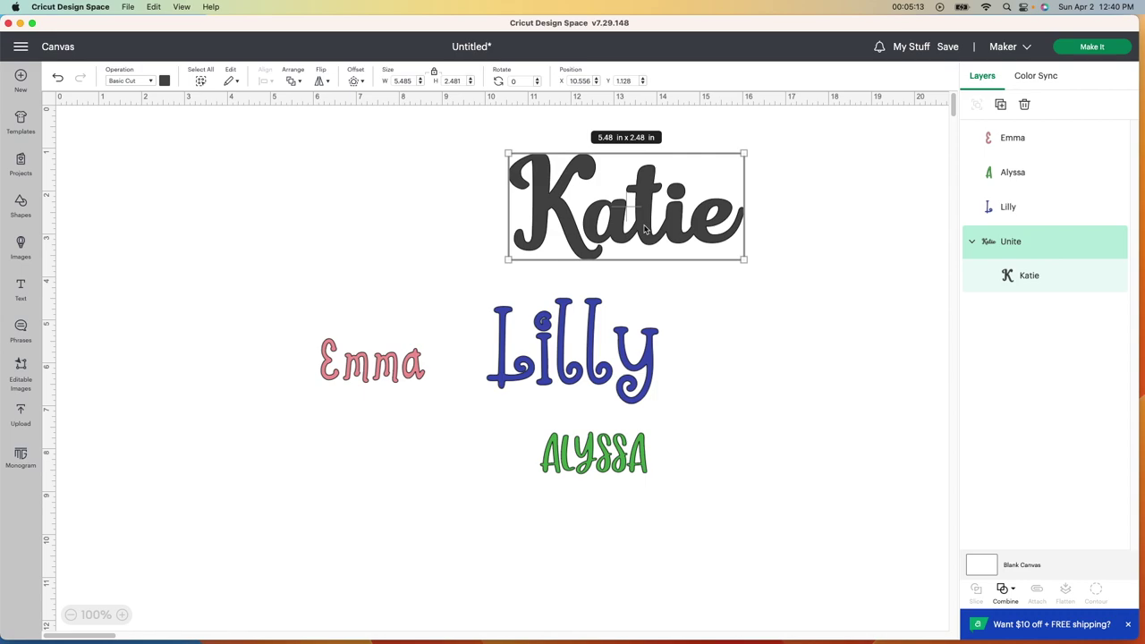
pyautogui.click(164, 82)
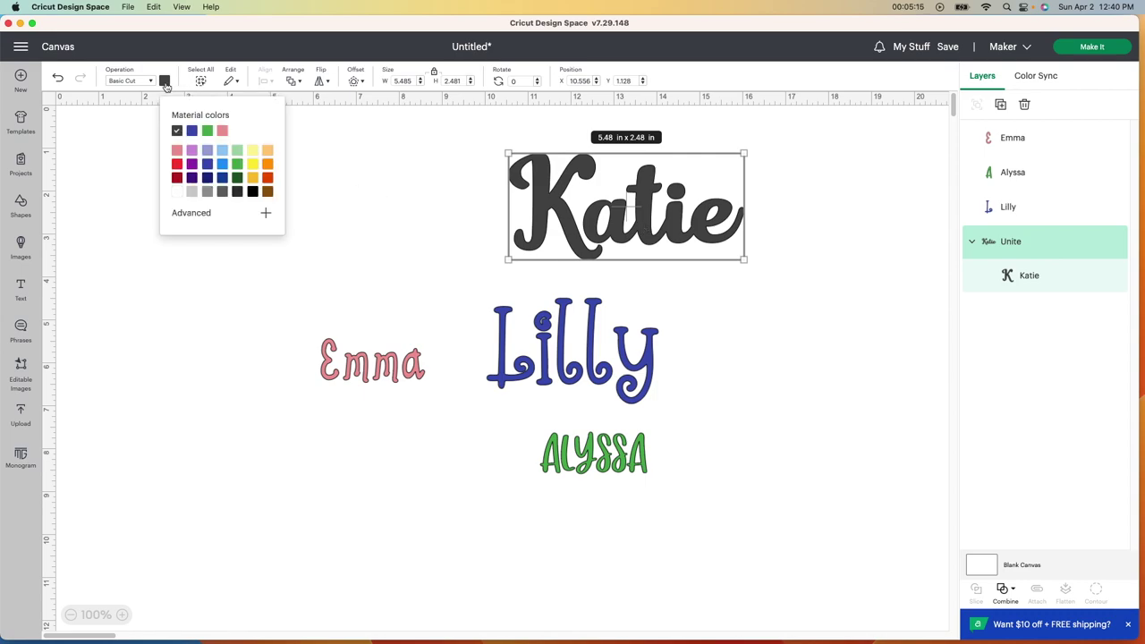
pyautogui.click(192, 168)
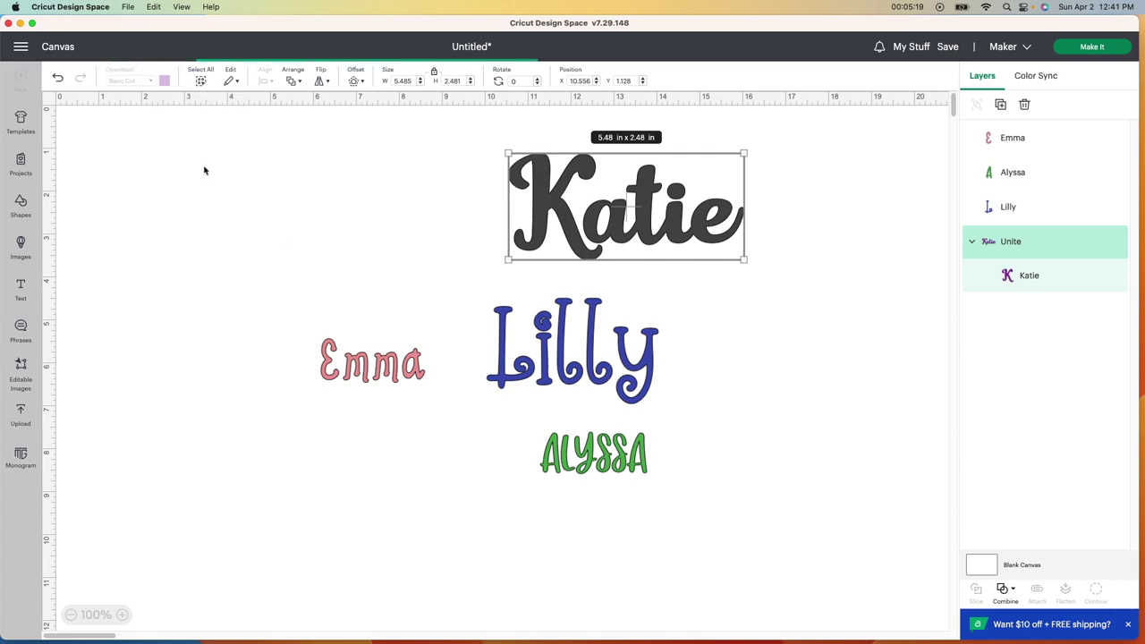
pyautogui.click(387, 232)
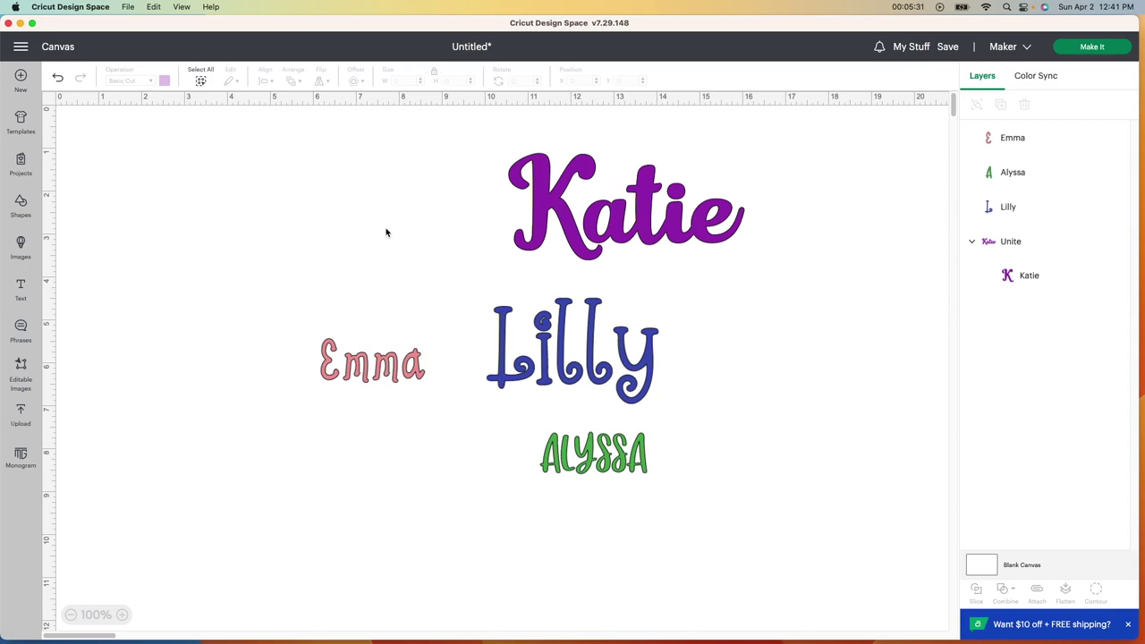
pyautogui.click(586, 229)
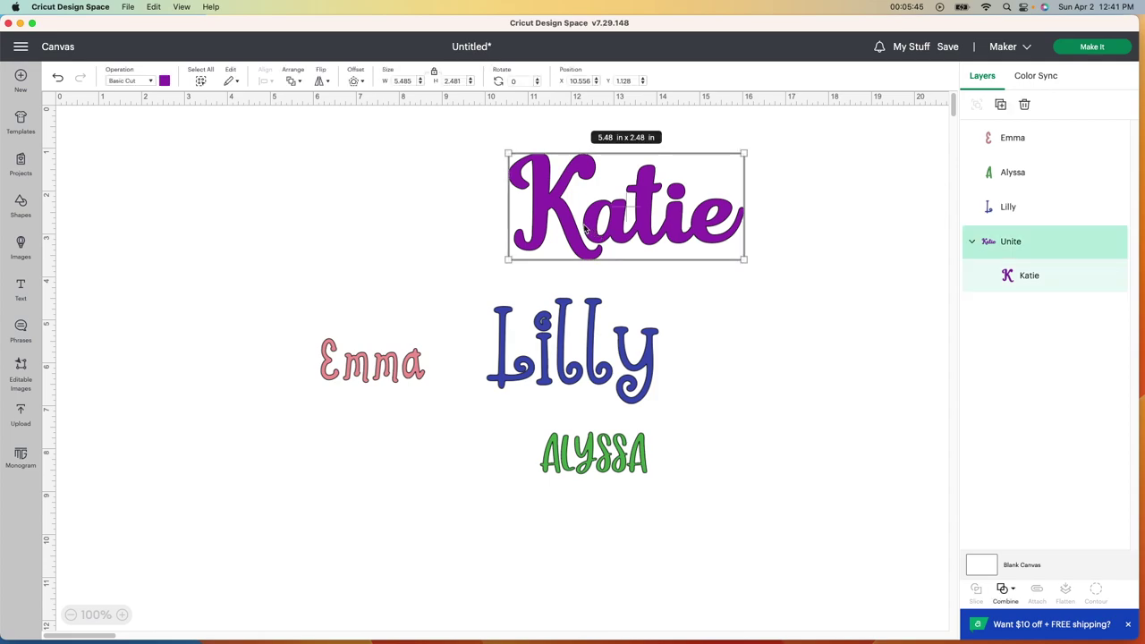
# Unlock Katie's proportions and resize it to 7 × 3 in.
pyautogui.click(434, 76)
pyautogui.click(403, 81)
pyautogui.write('7')
pyautogui.press('Tab')
pyautogui.write('3')
pyautogui.press('Return')
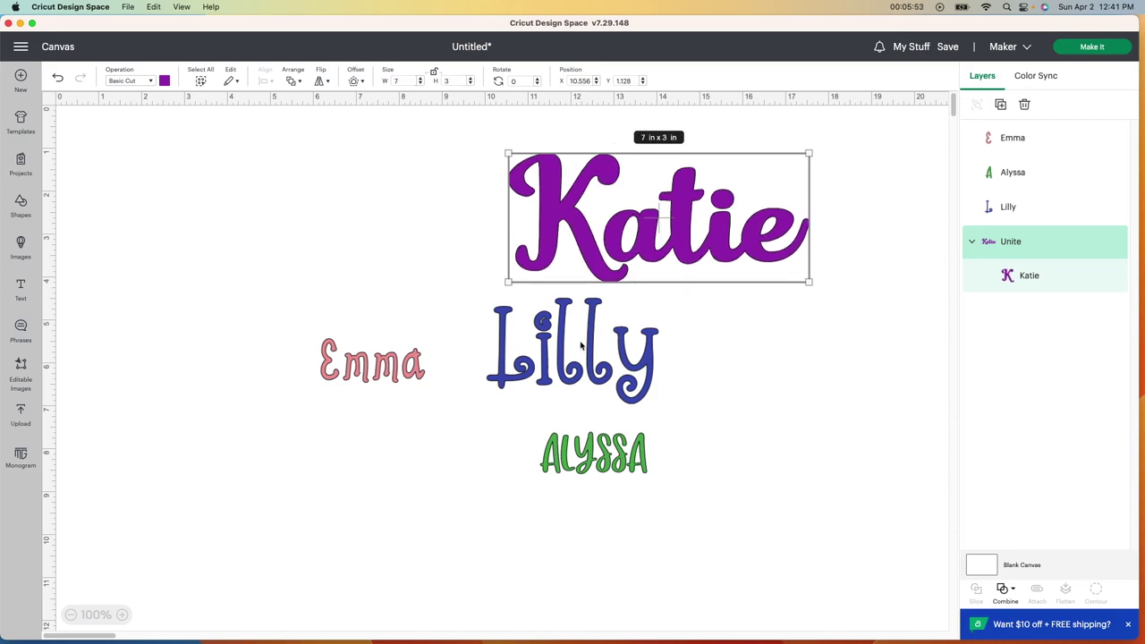
# Unlock Lilly's proportions and resize it to 7 × 3 in.
pyautogui.click(580, 346)
pyautogui.click(435, 74)
pyautogui.click(404, 80)
pyautogui.write('7')
pyautogui.press('Tab')
pyautogui.write('3')
pyautogui.press('Return')
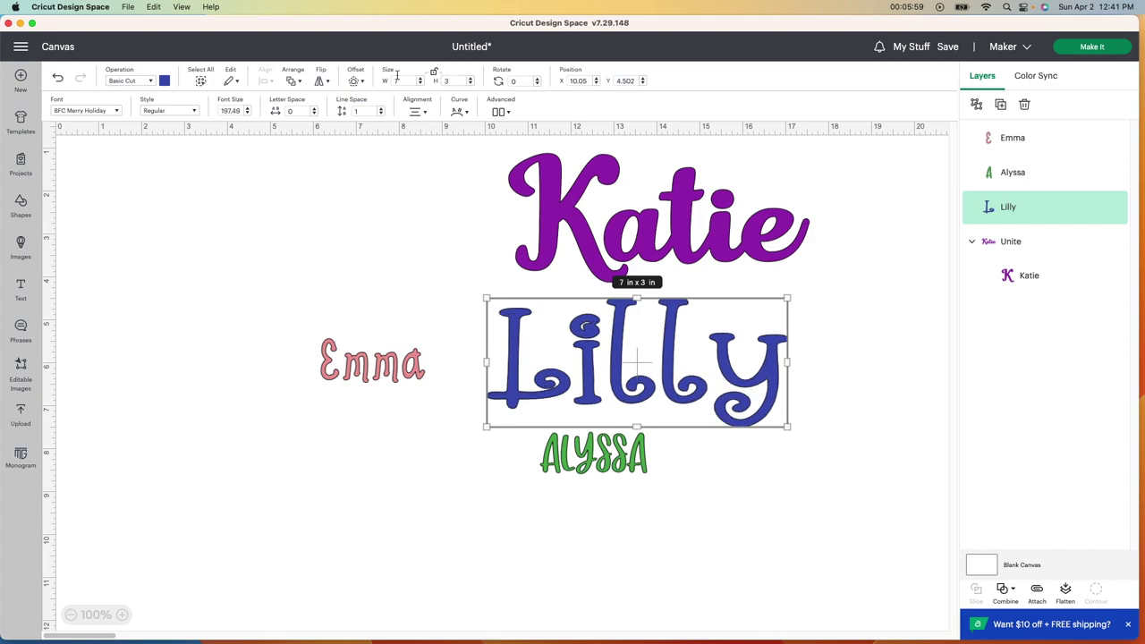
# Unlock Emma's proportions and resize it to 7 × 3 in.
pyautogui.click(340, 371)
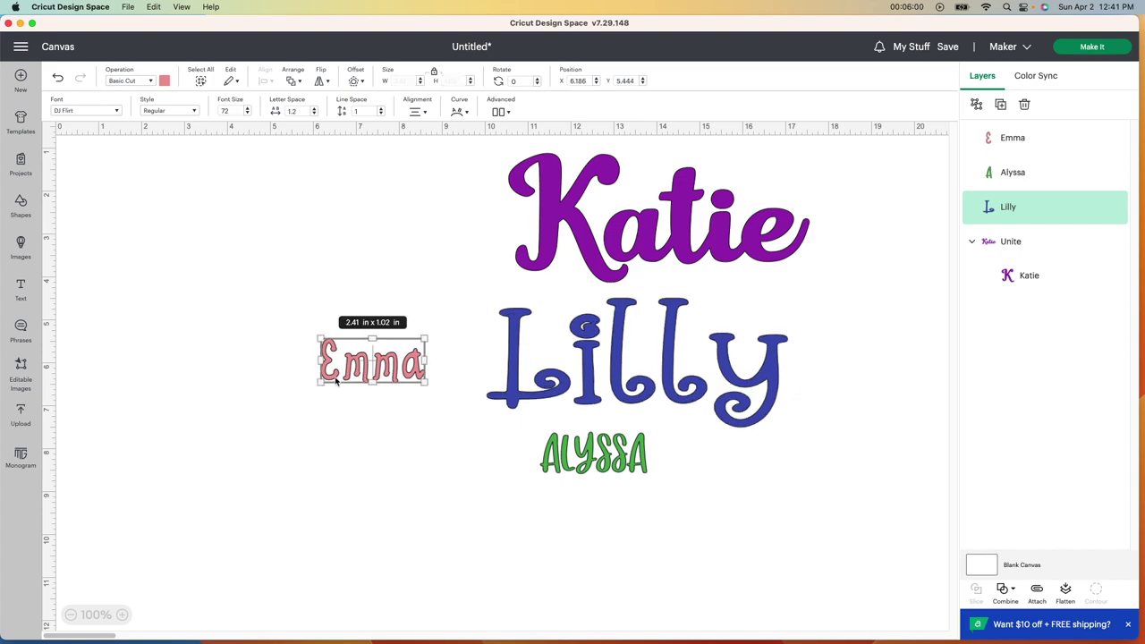
pyautogui.click(434, 74)
pyautogui.click(400, 81)
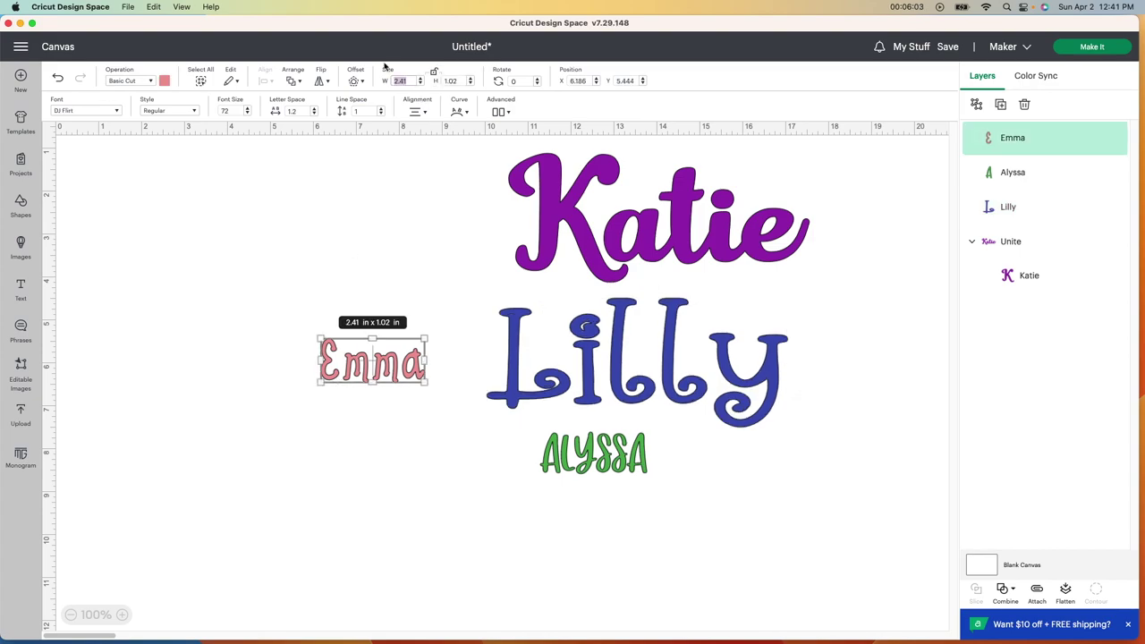
pyautogui.write('7')
pyautogui.press('Tab')
pyautogui.write('3')
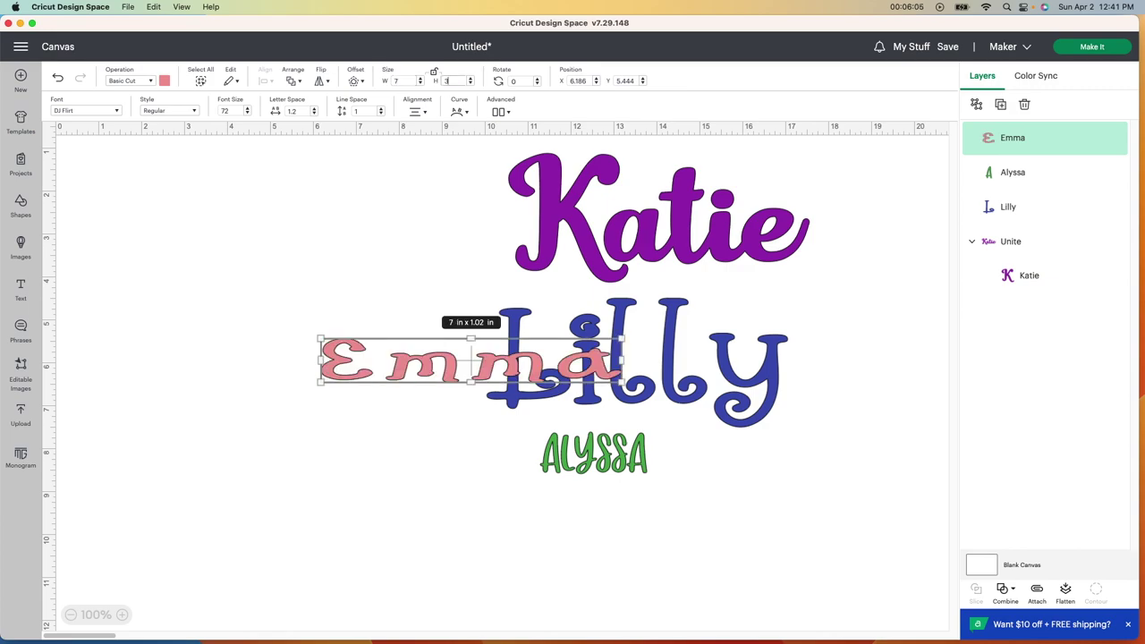
pyautogui.press('Return')
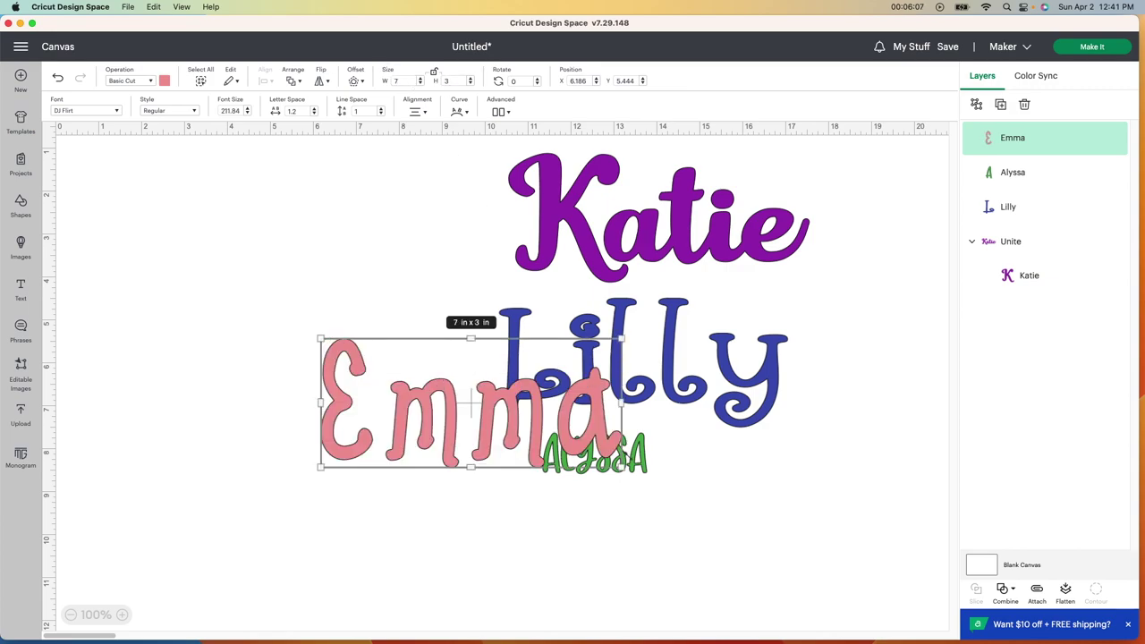
# Resize ALYSSA to 7 × 3 in, move Emma to the upper left, and send the design to mat preparation.
pyautogui.click(642, 463)
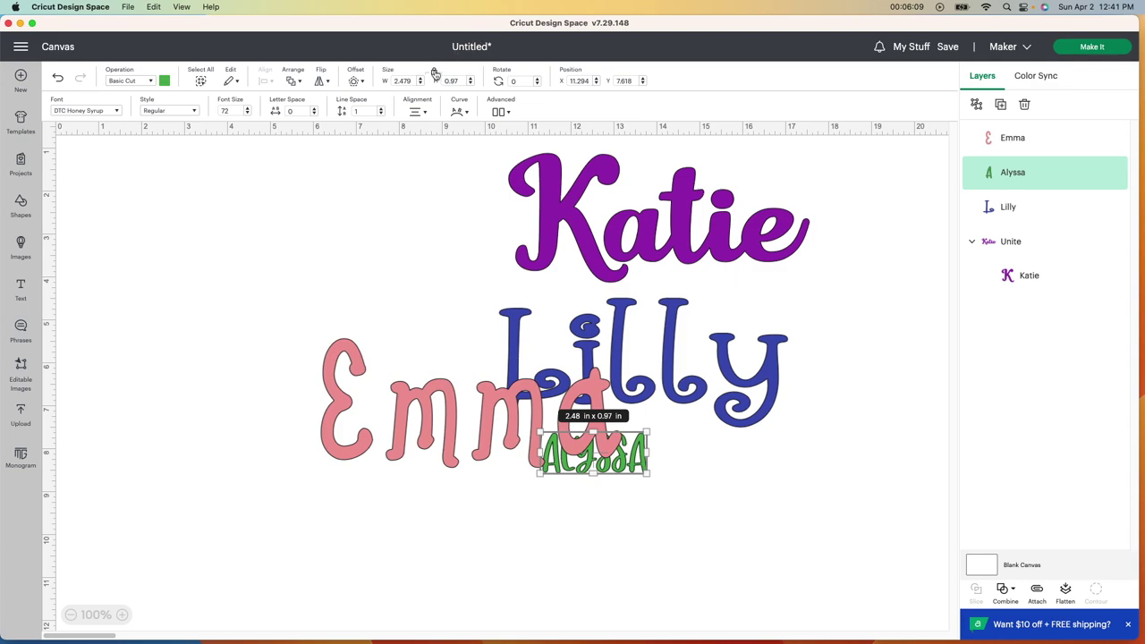
pyautogui.click(407, 80)
pyautogui.write('7')
pyautogui.press('Tab')
pyautogui.write('3')
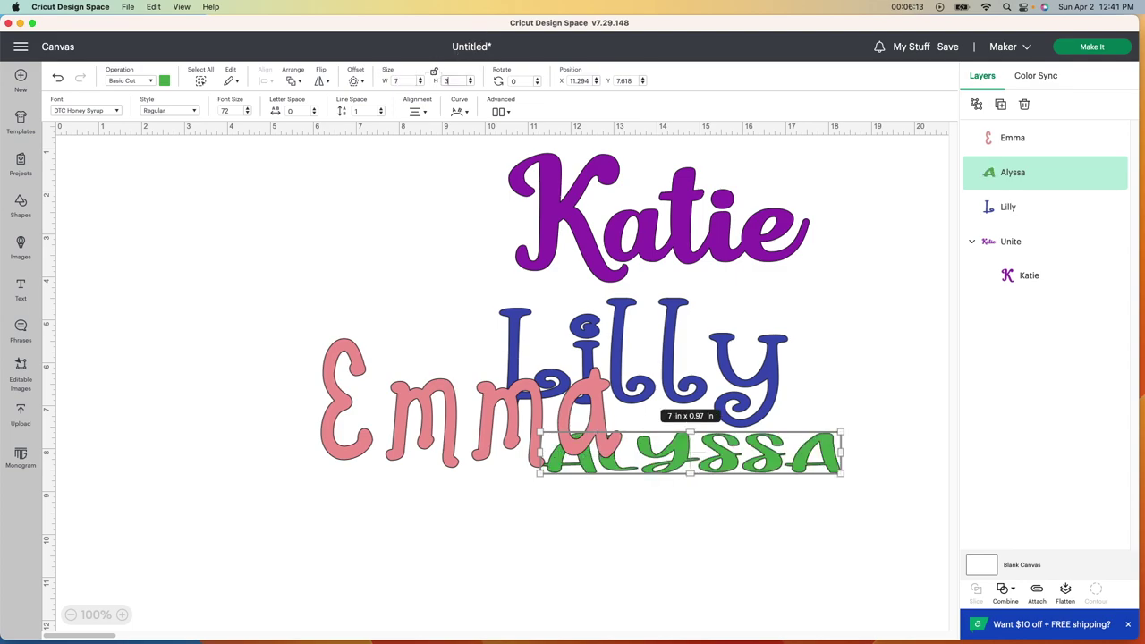
pyautogui.press('Return')
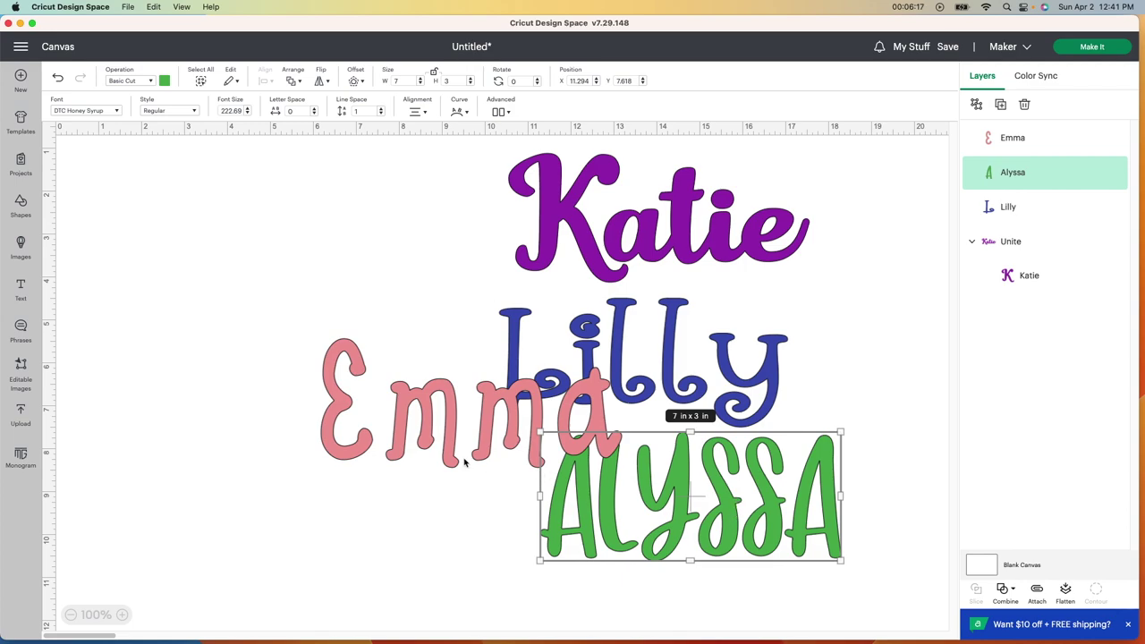
pyautogui.moveTo(448, 426); pyautogui.dragTo(270, 292)
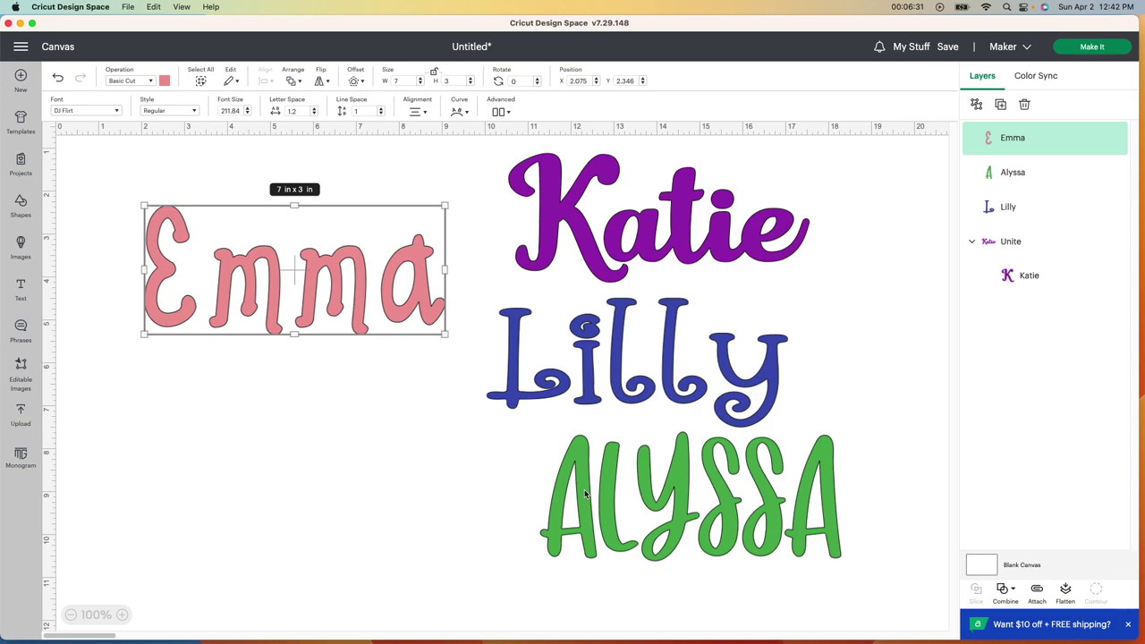
pyautogui.click(1089, 48)
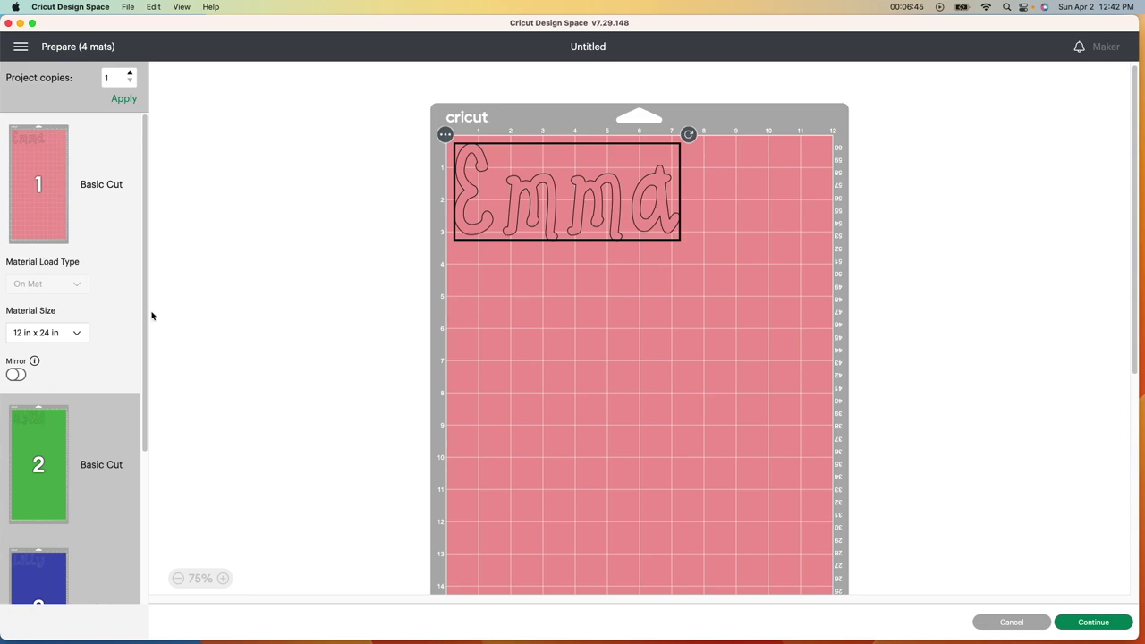
# Set Emma's mat material size to 12 in × 12 in.
pyautogui.moveTo(147, 317); pyautogui.dragTo(137, 263)
pyautogui.click(57, 334)
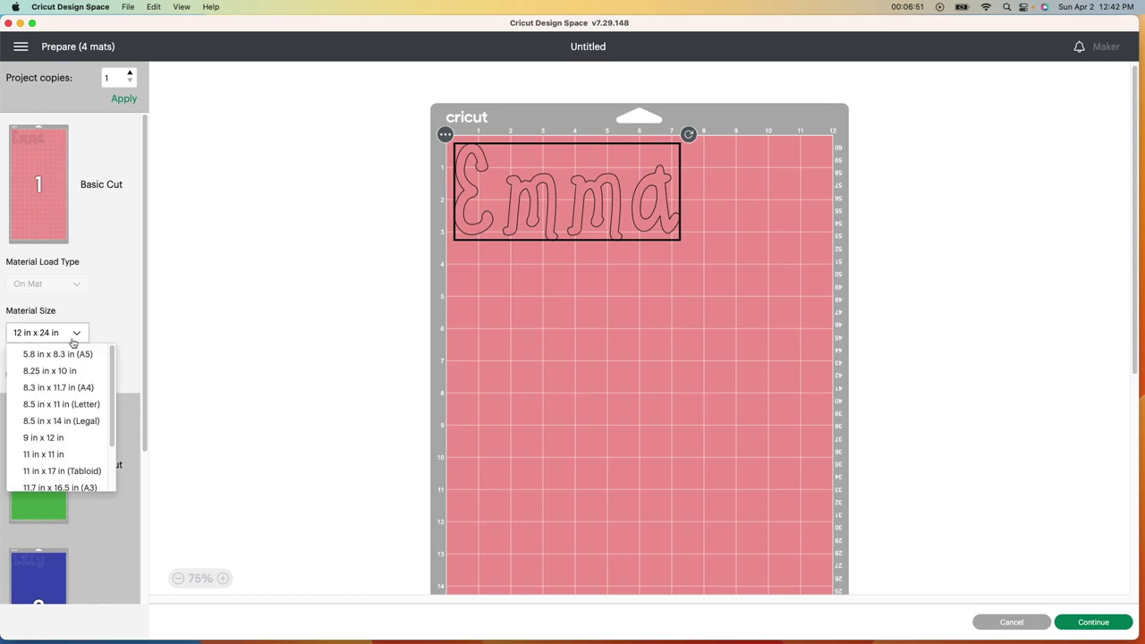
pyautogui.moveTo(112, 376); pyautogui.dragTo(104, 419)
pyautogui.click(72, 443)
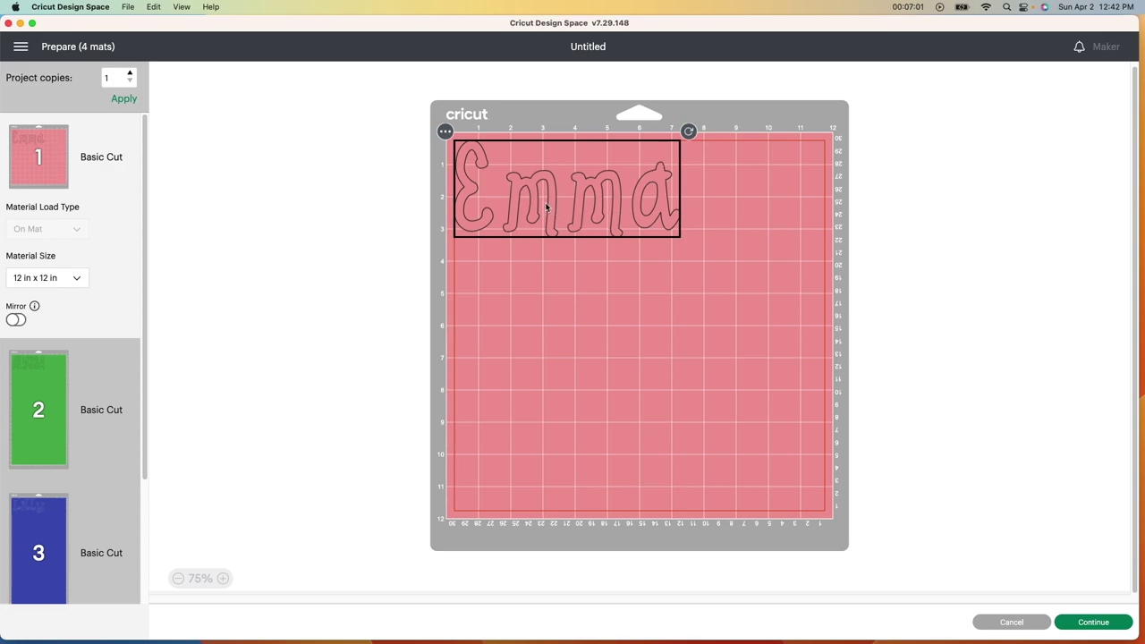
# Check mats 2–4 for ALYSSA, Lilly and Katie, continue, and choose Premium Vinyl.
pyautogui.click(51, 428)
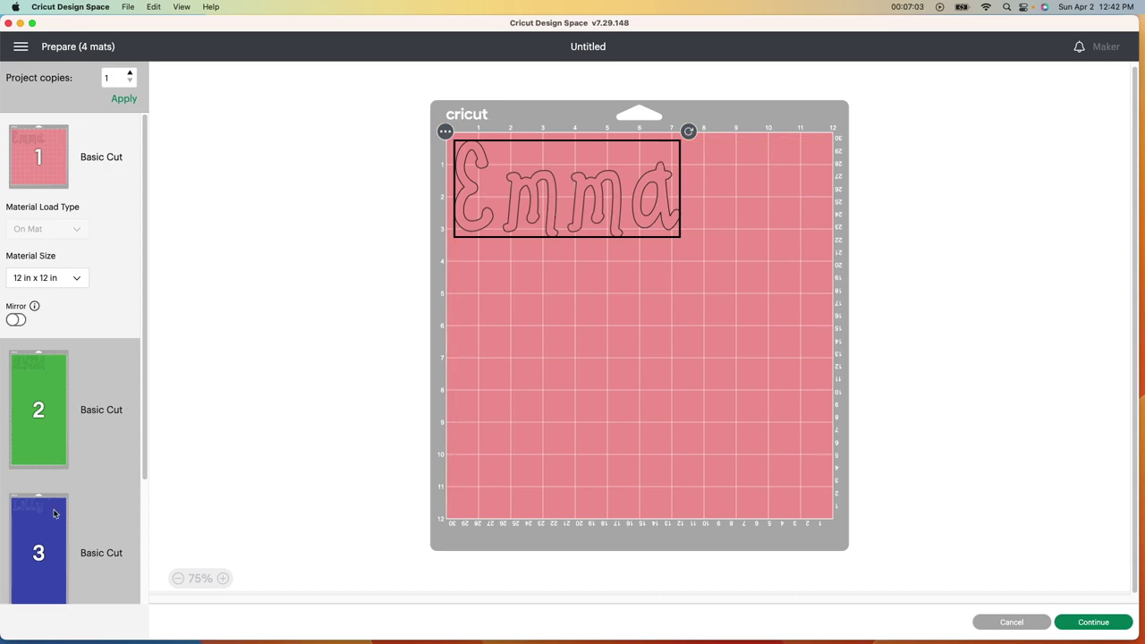
pyautogui.click(52, 523)
pyautogui.moveTo(143, 432); pyautogui.dragTo(148, 546)
pyautogui.click(31, 539)
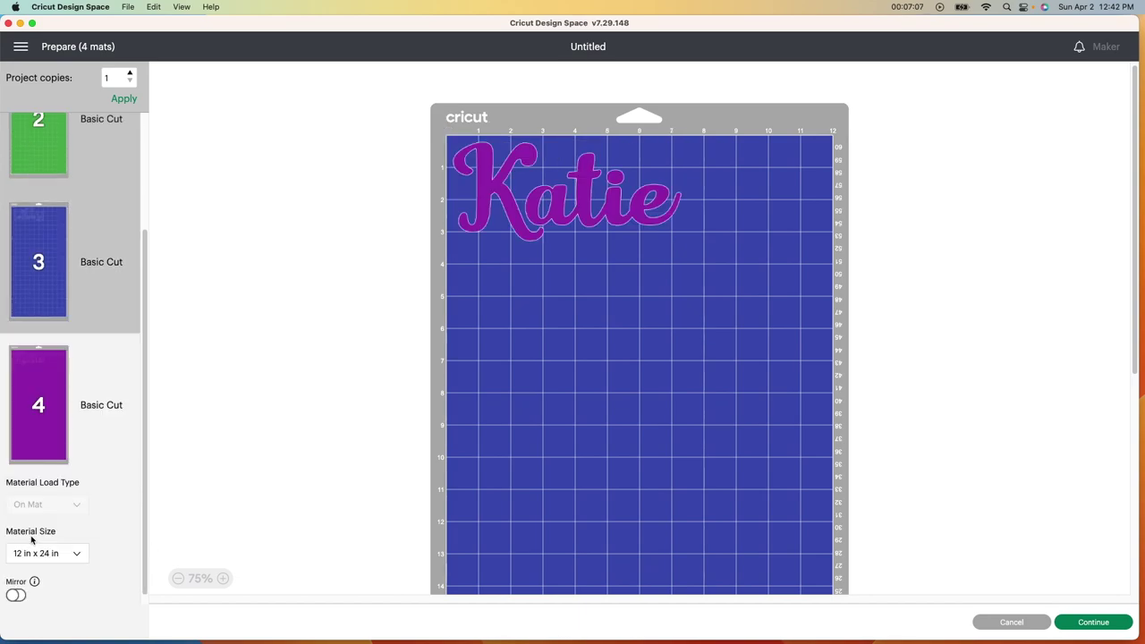
pyautogui.click(1102, 625)
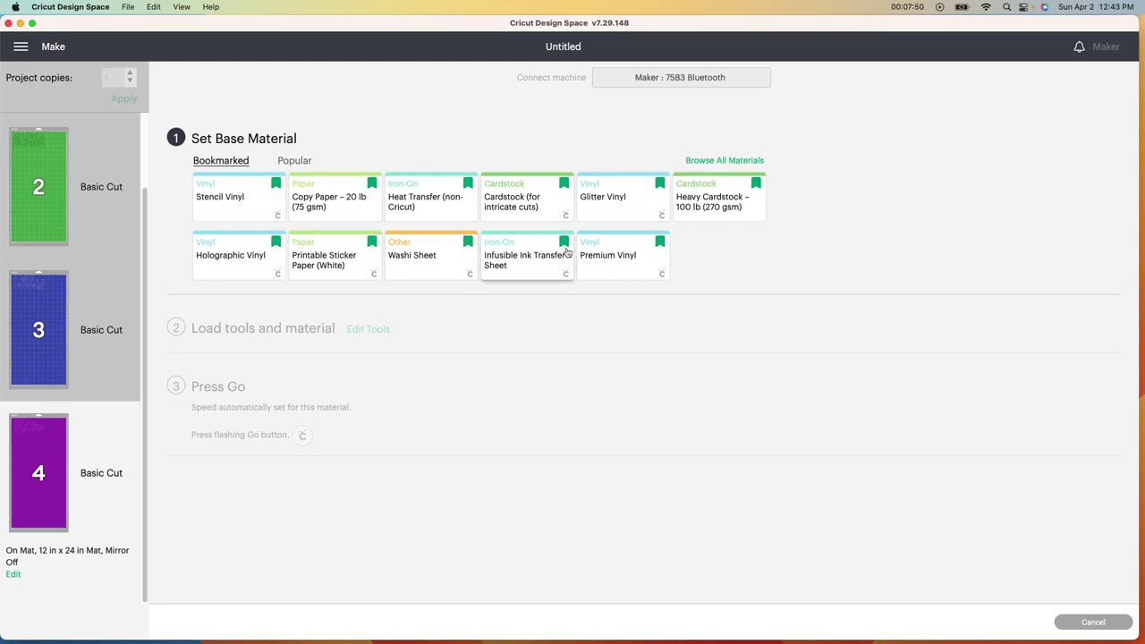
pyautogui.click(625, 275)
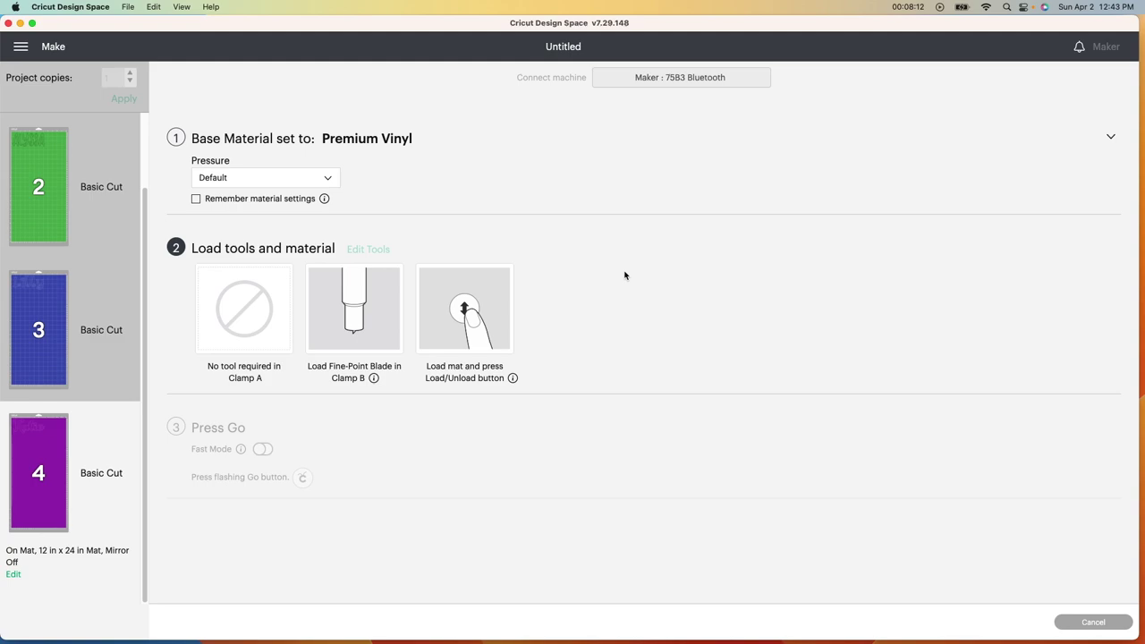